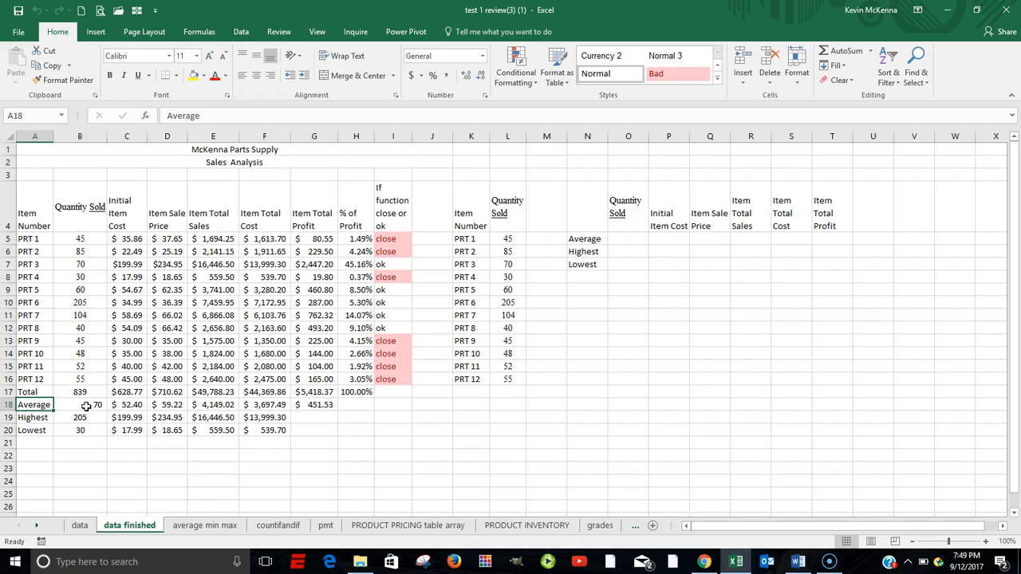
# - Examine the AVERAGE formulas for Quantity Sold in B18 and Initial Item Cost in C18, leaving both as they are
pyautogui.click(84, 407)
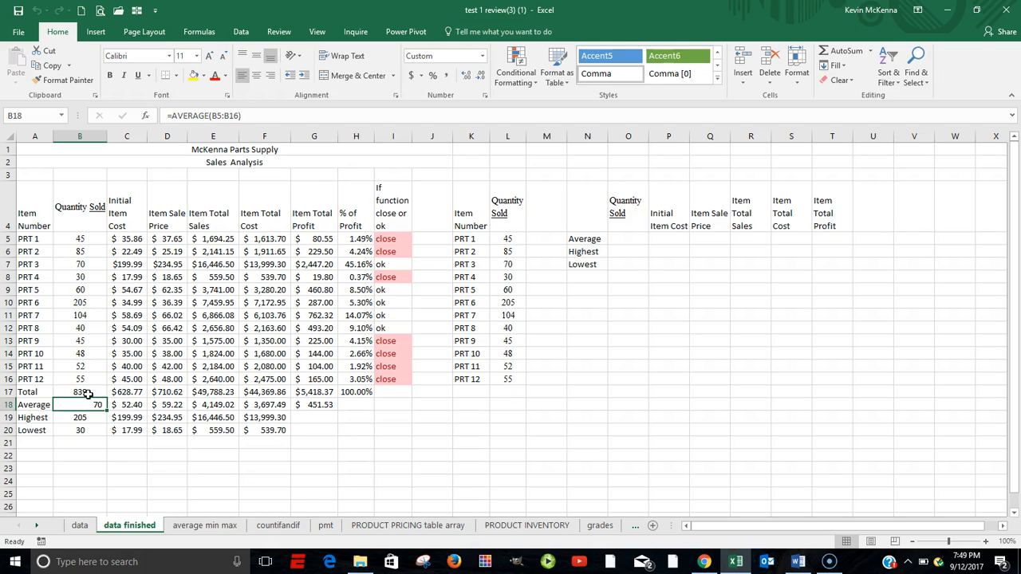
pyautogui.click(87, 403)
pyautogui.doubleClick(91, 406)
pyautogui.click(158, 404)
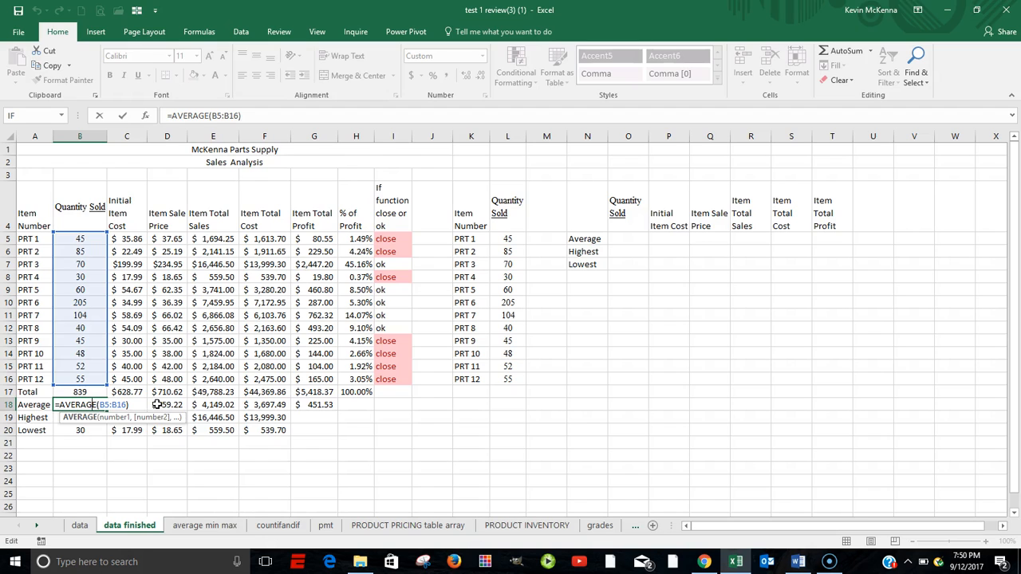
pyautogui.hotkey('ctrl', 'Return')
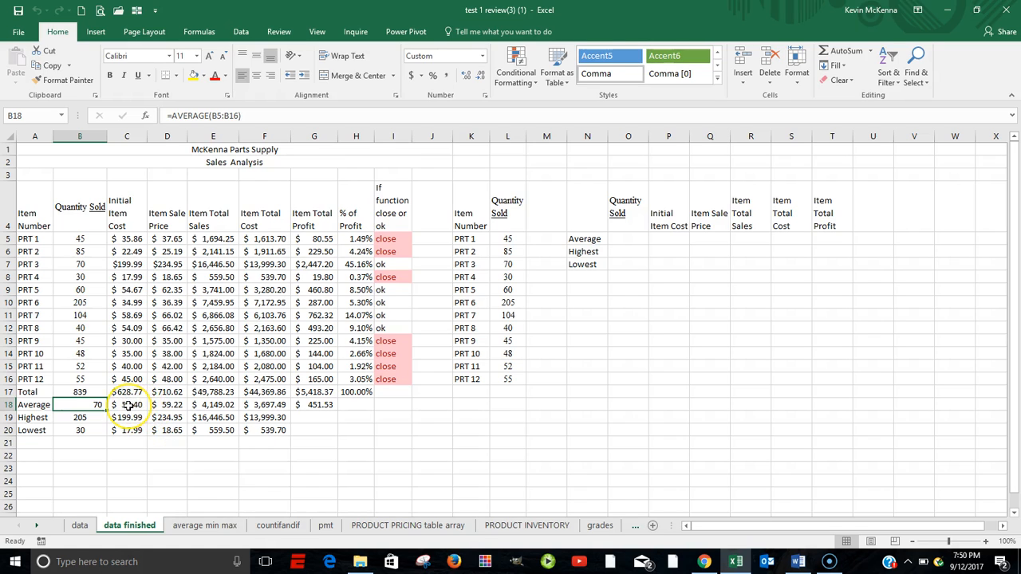
pyautogui.click(127, 405)
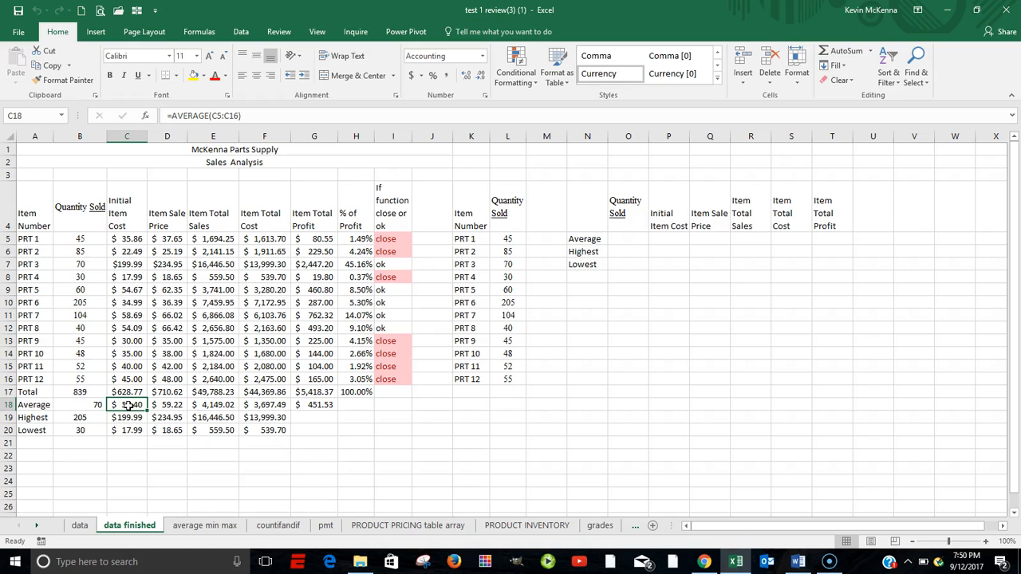
pyautogui.doubleClick(127, 406)
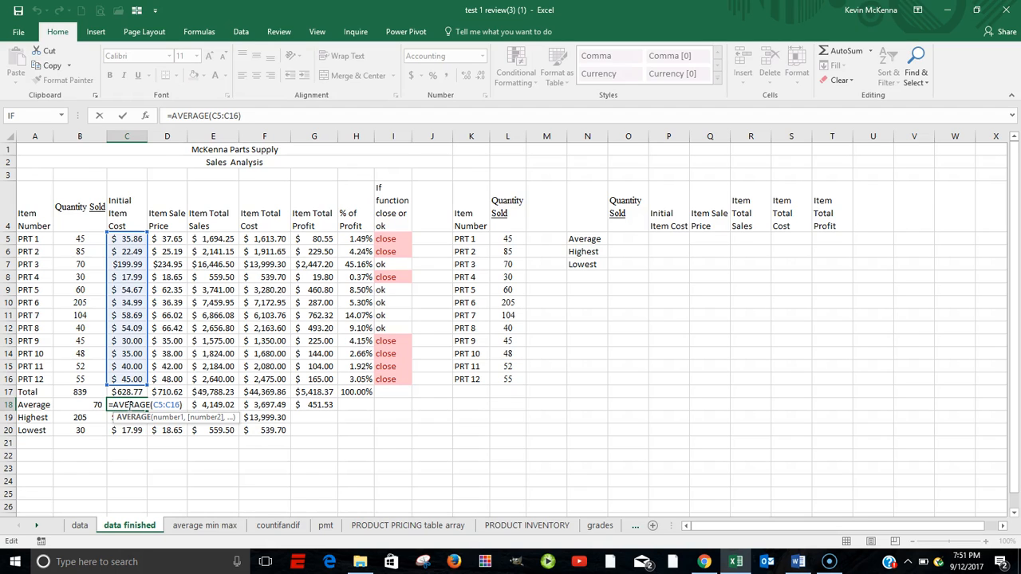
pyautogui.hotkey('ctrl', 'Return')
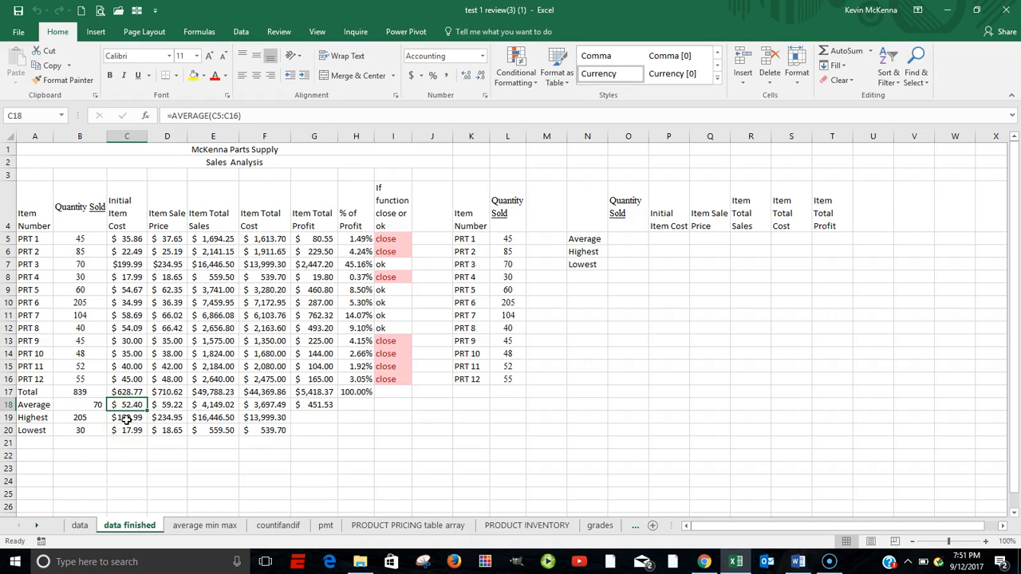
# - Inspect the MAX formula for Initial Item Cost in C19 and the MIN formula for Item Sale Price in D20
pyautogui.click(120, 418)
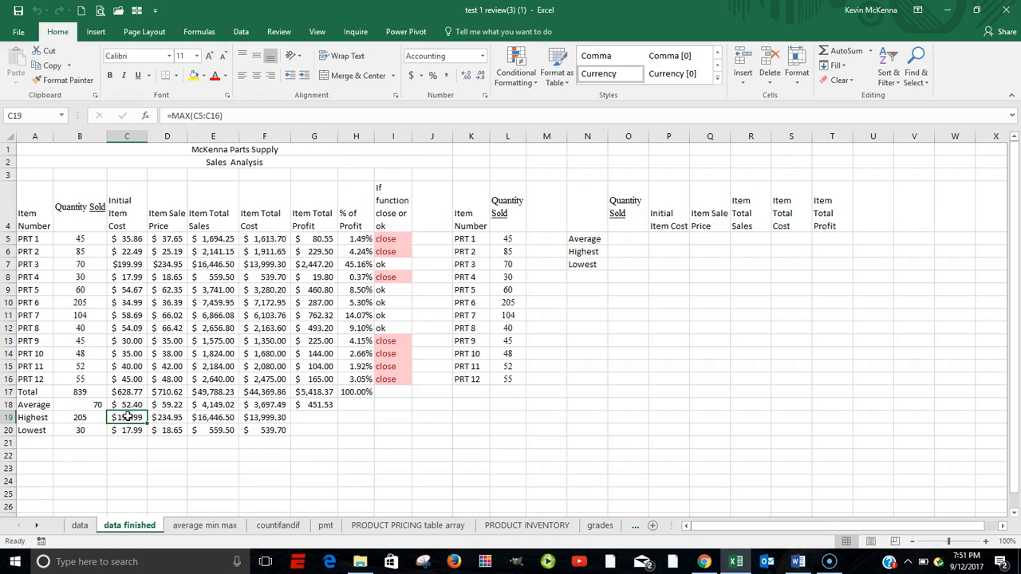
pyautogui.doubleClick(127, 417)
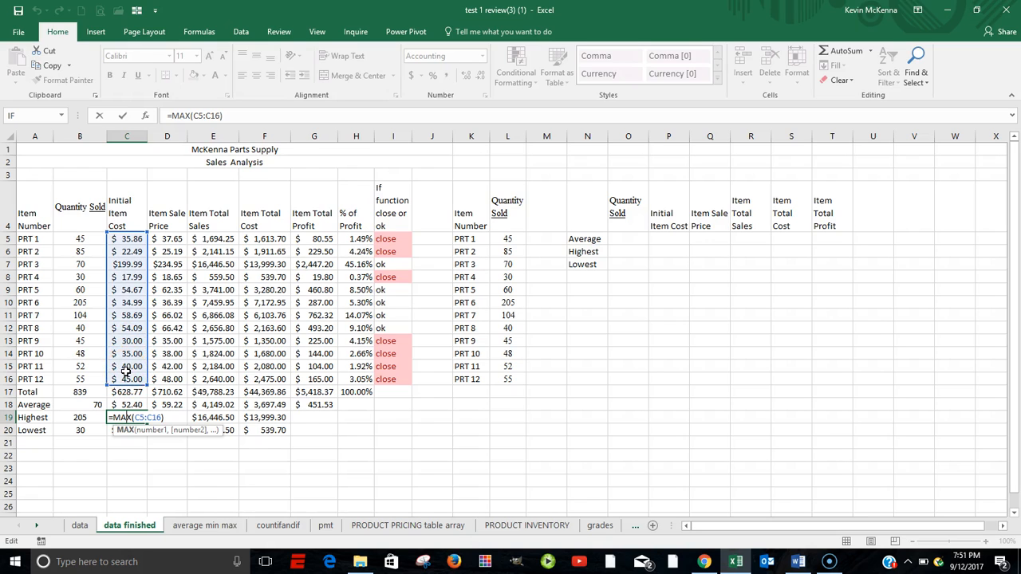
pyautogui.hotkey('ctrl', 'Return')
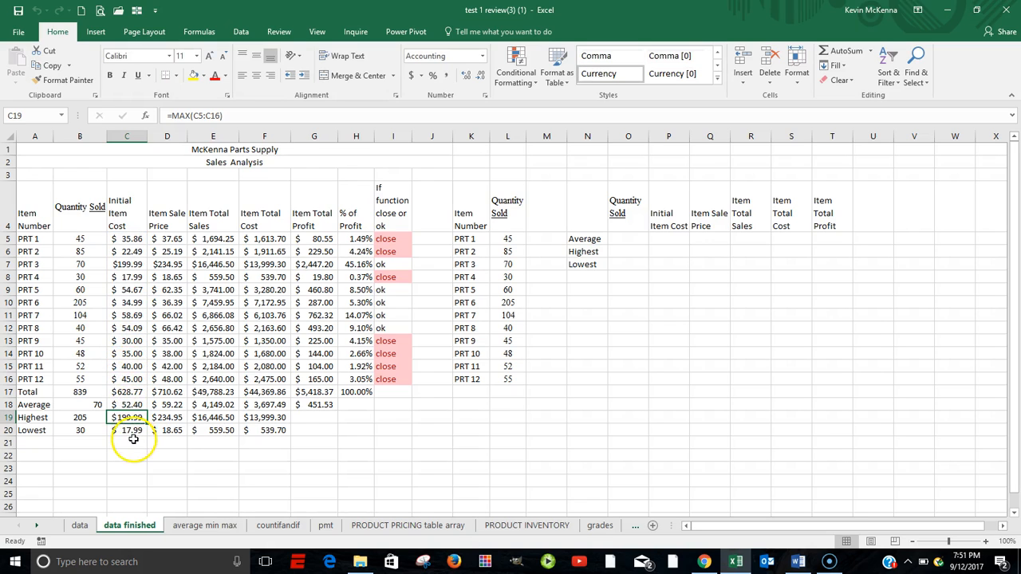
pyautogui.click(169, 431)
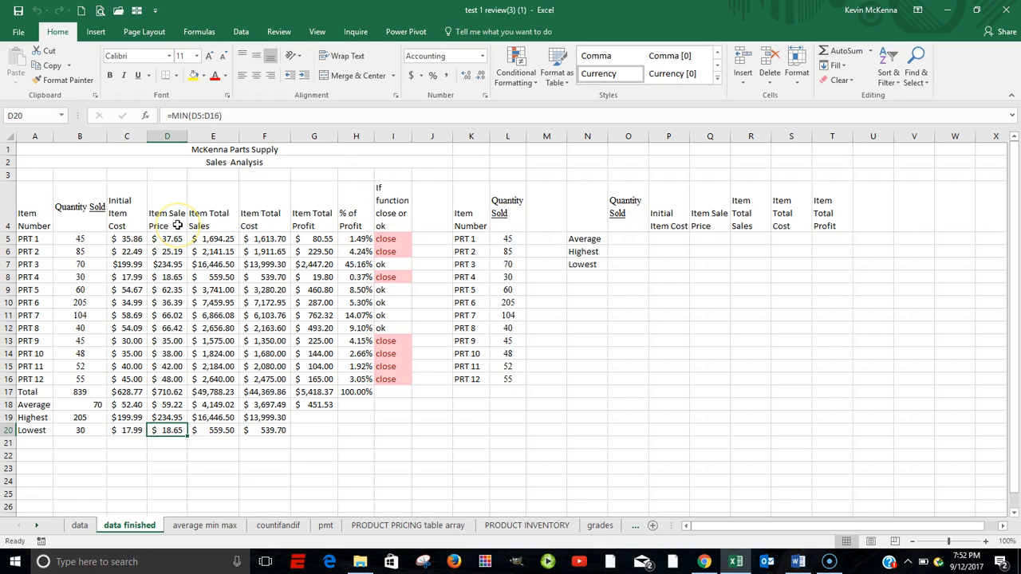
pyautogui.doubleClick(165, 431)
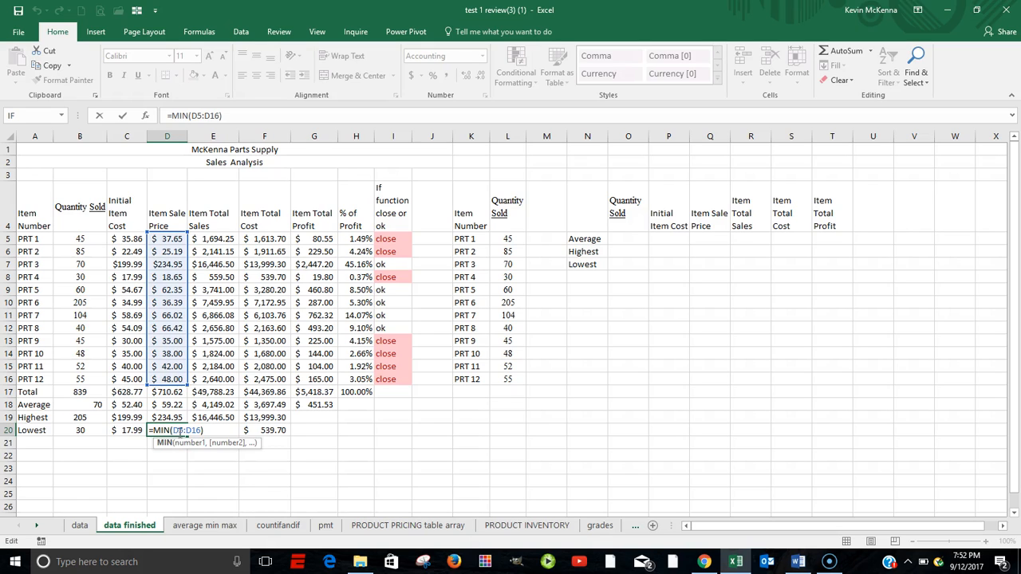
pyautogui.click(221, 433)
pyautogui.click(218, 429)
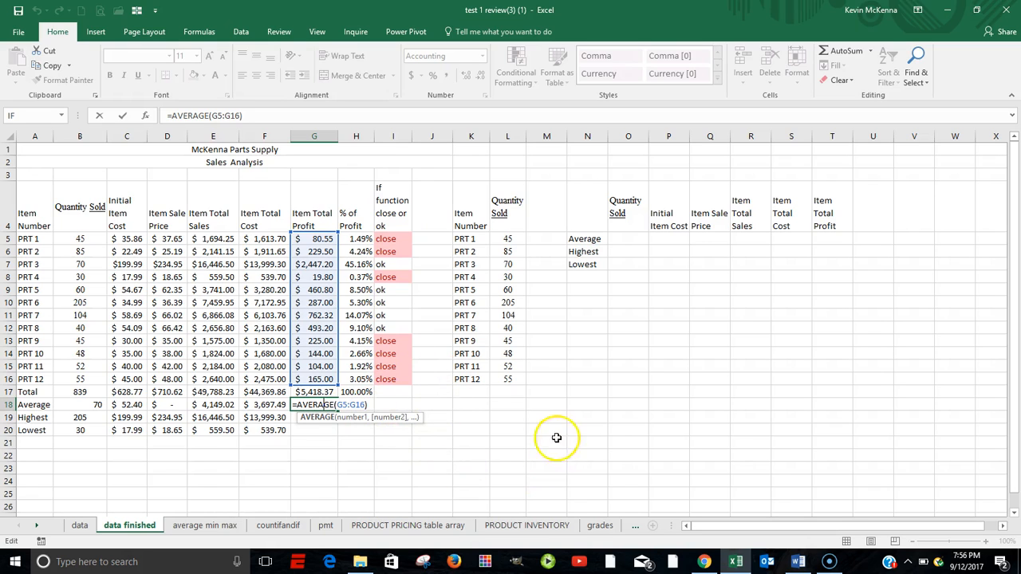
# - Create named ranges from the table A4:G16, using the labels in its top row and left column
pyautogui.click(29, 213)
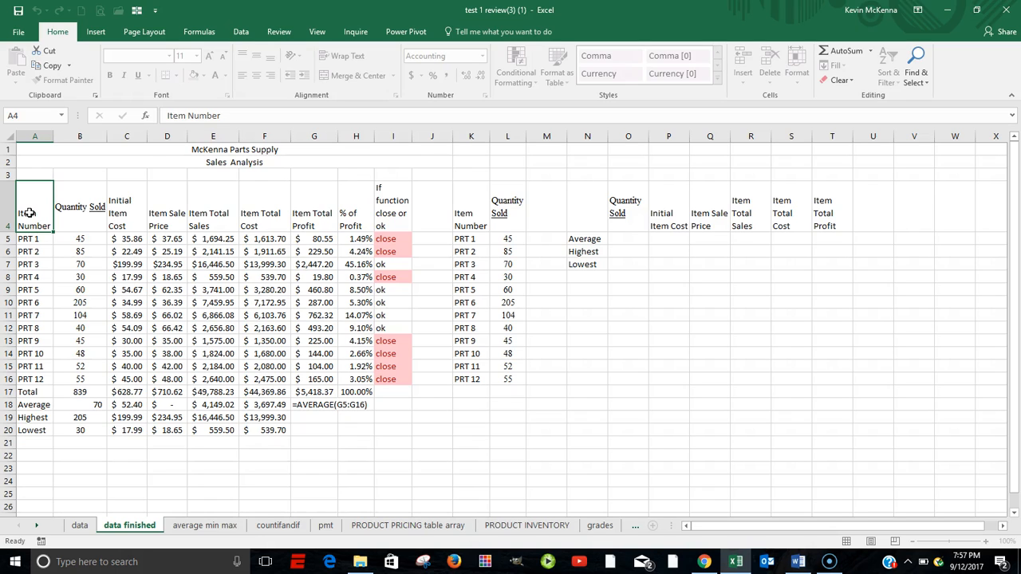
pyautogui.moveTo(29, 213); pyautogui.dragTo(319, 375)
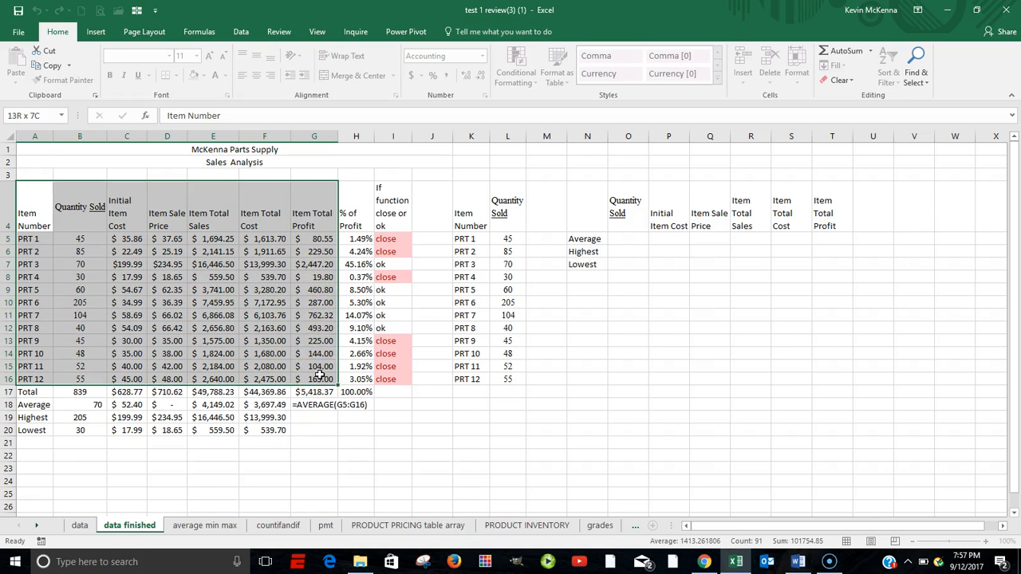
pyautogui.moveTo(319, 375); pyautogui.dragTo(319, 375)
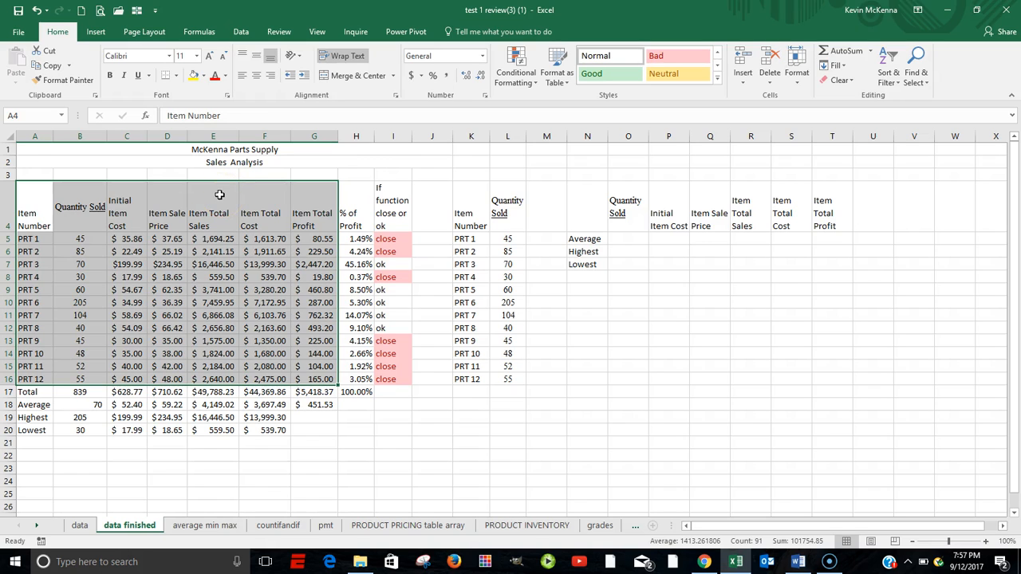
pyautogui.click(198, 32)
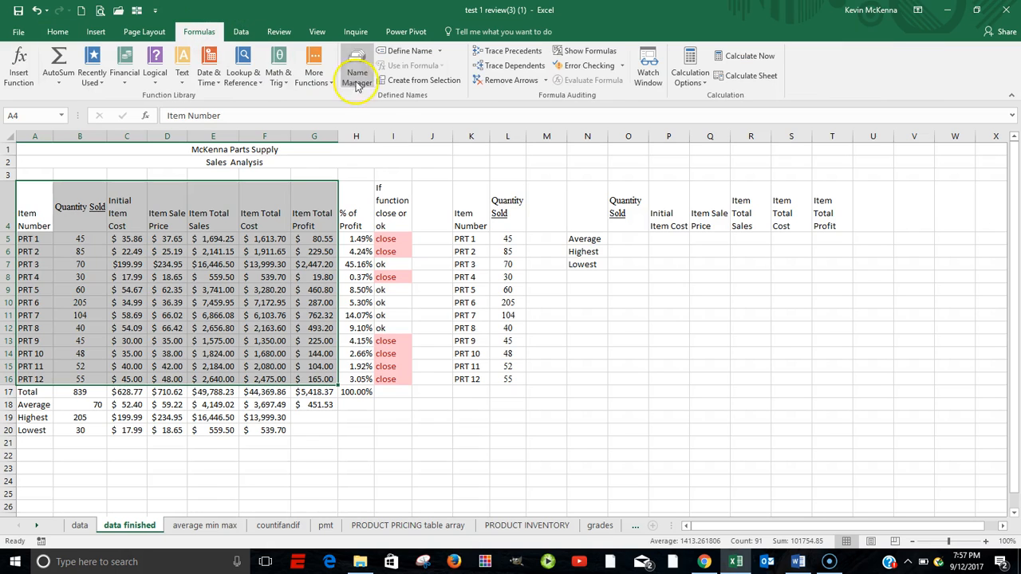
pyautogui.click(415, 82)
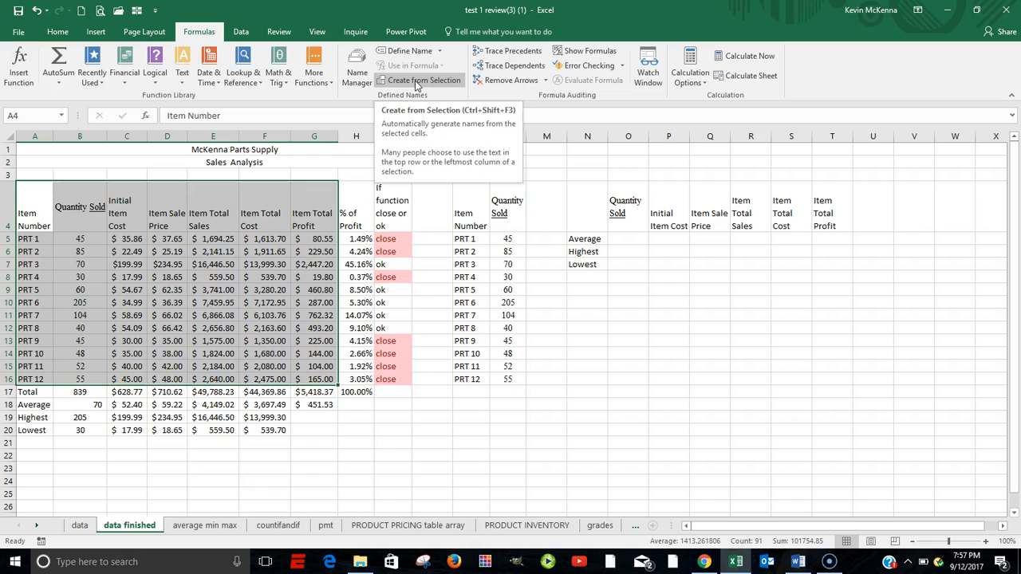
pyautogui.click(415, 82)
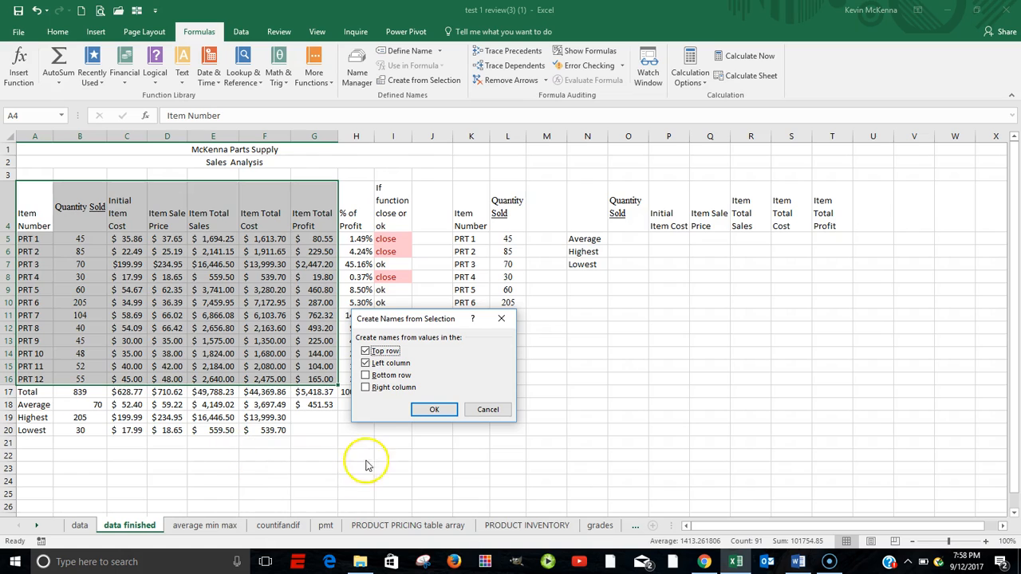
pyautogui.click(434, 410)
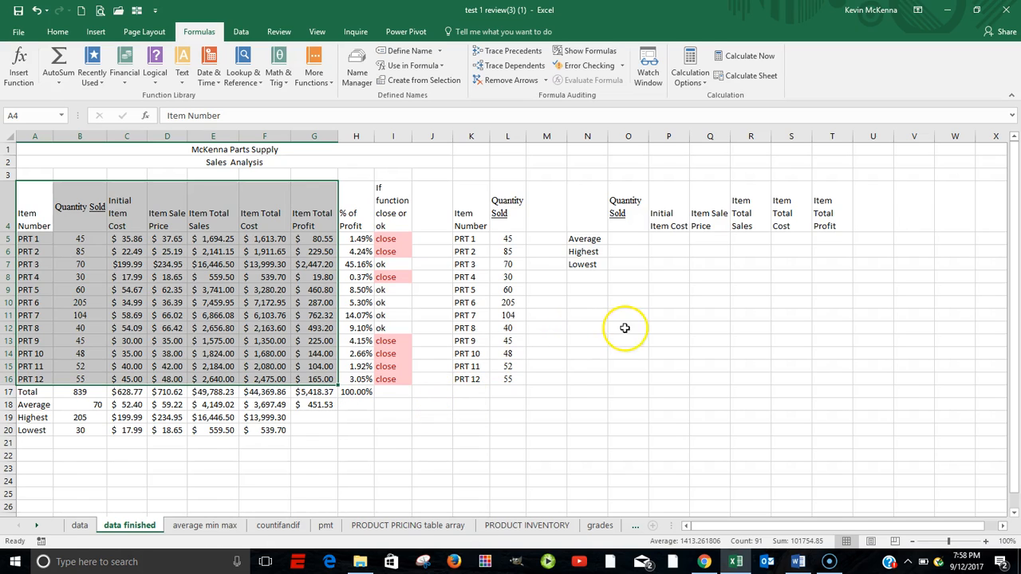
# - Review the defined names and their cell references in the Name Manager, then close it
pyautogui.click(358, 69)
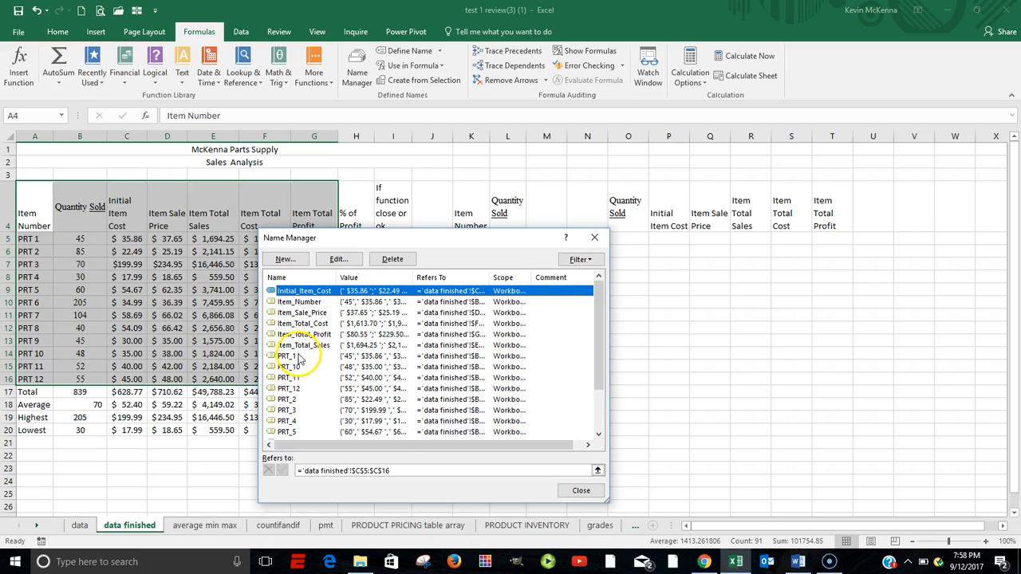
pyautogui.click(371, 357)
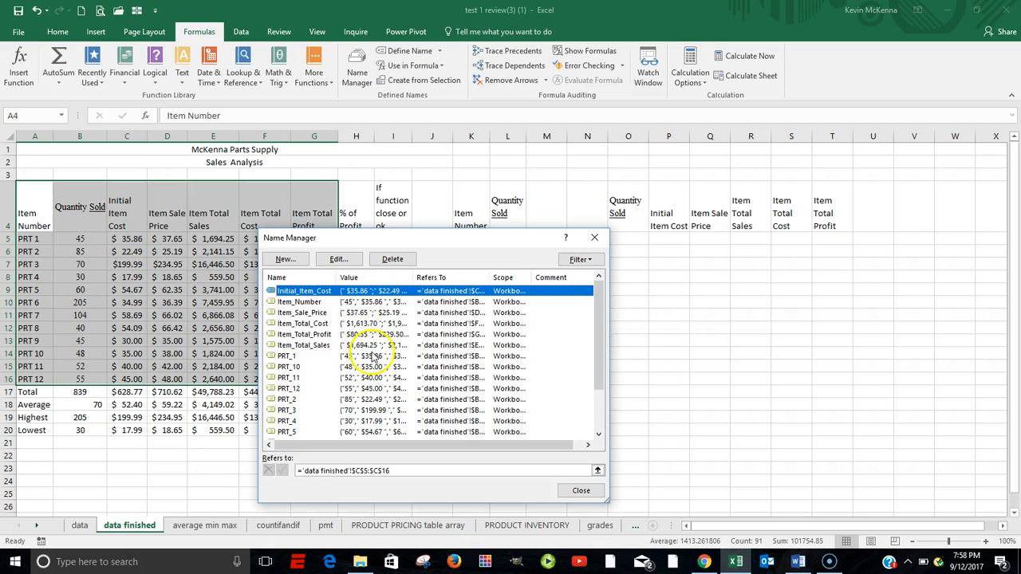
pyautogui.click(594, 240)
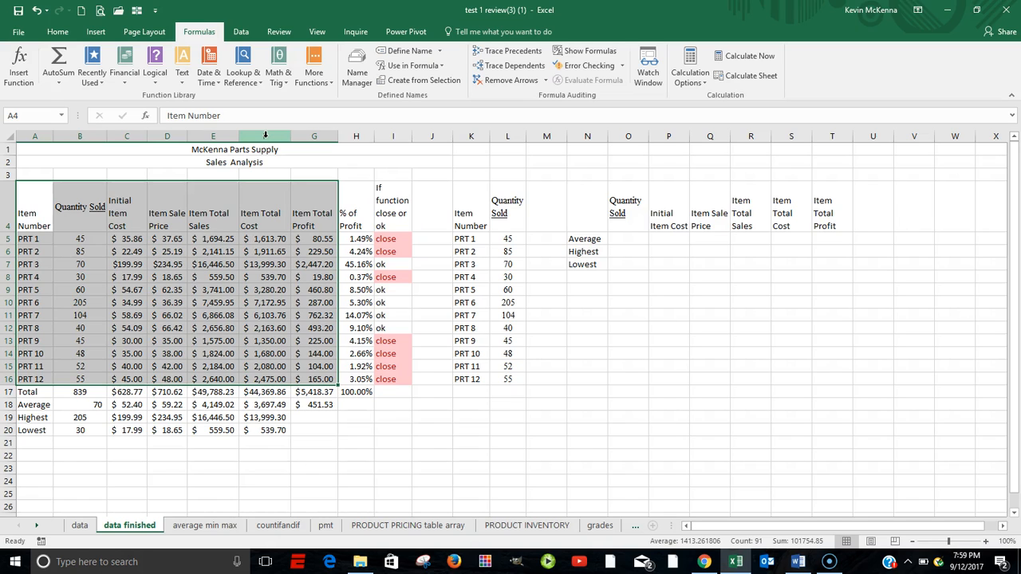
# - Check the cells covered by the named ranges Initial_Item_Cost, Item_Total_Profit and Item_Sale_Price by jumping to each one
pyautogui.click(63, 116)
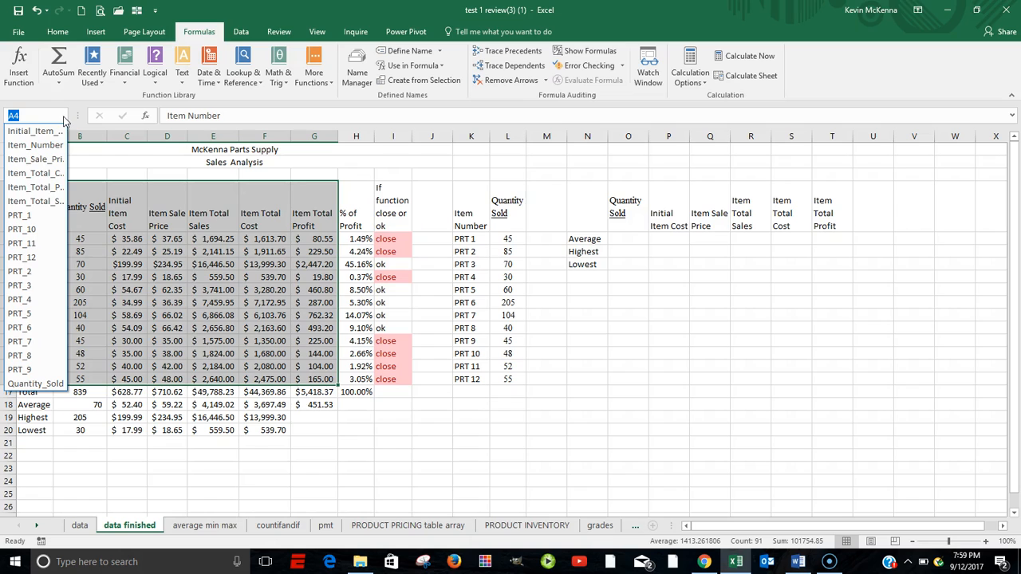
pyautogui.click(44, 134)
pyautogui.click(44, 134)
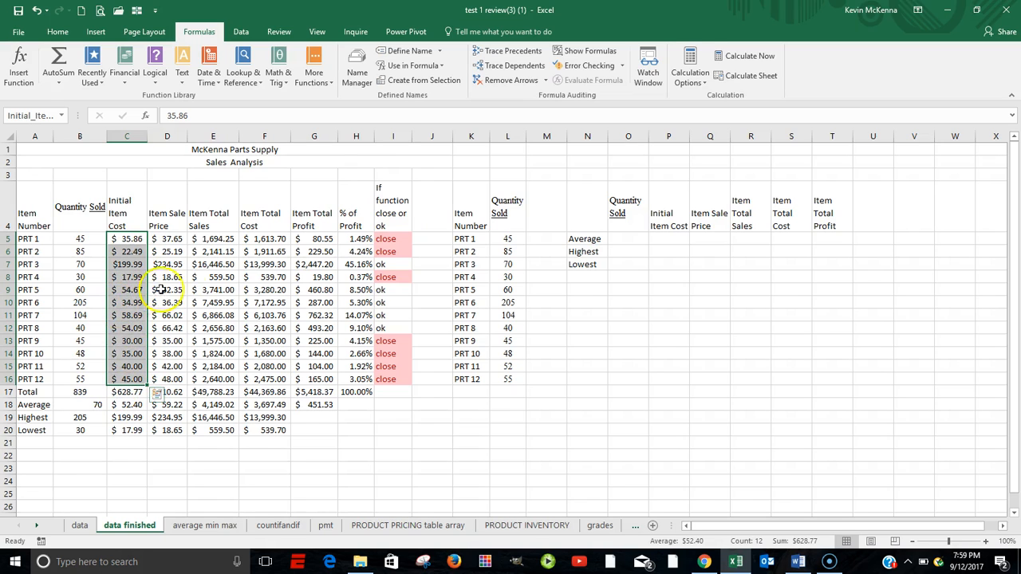
pyautogui.click(208, 239)
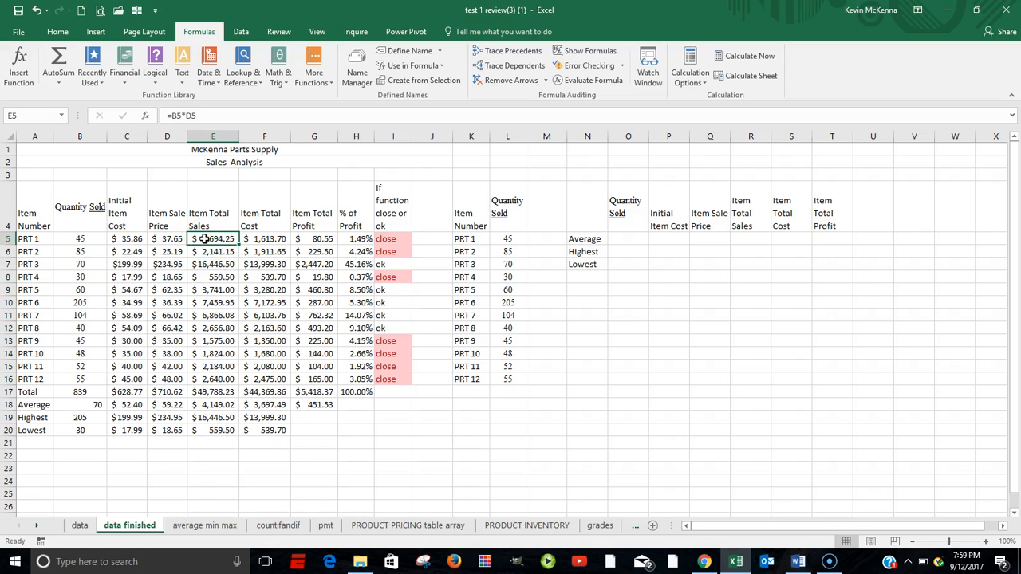
pyautogui.click(64, 117)
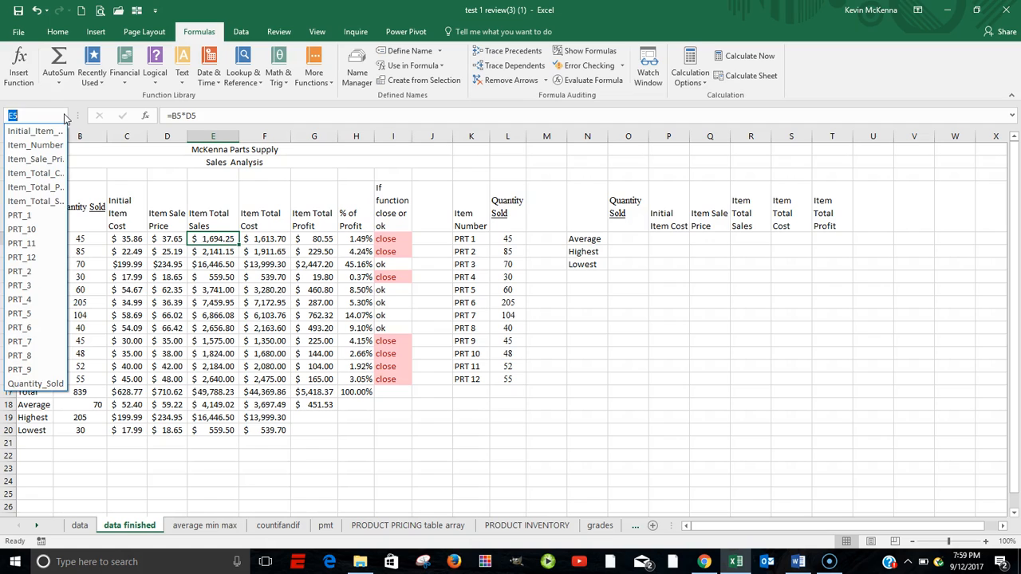
pyautogui.click(57, 188)
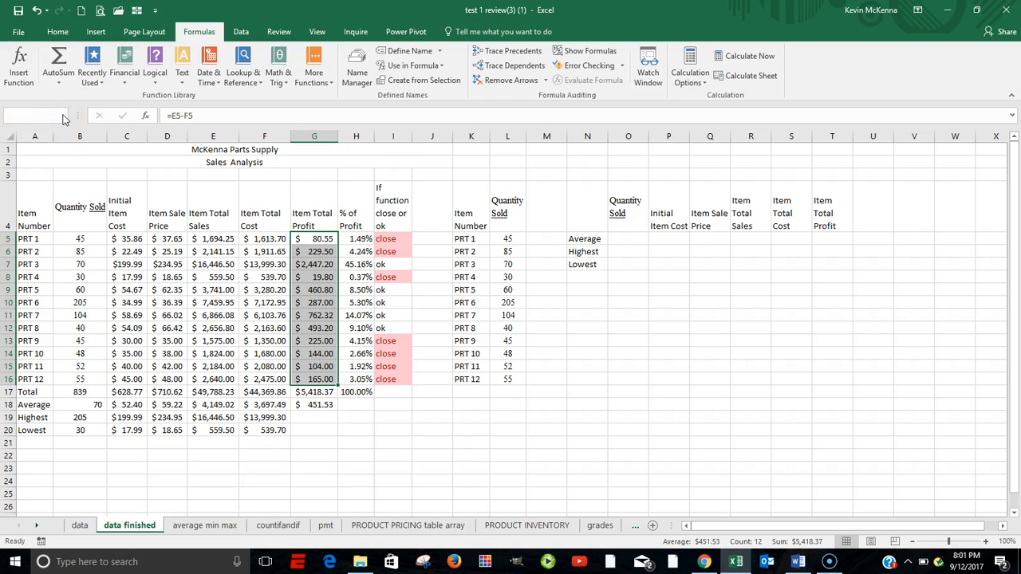
pyautogui.click(64, 117)
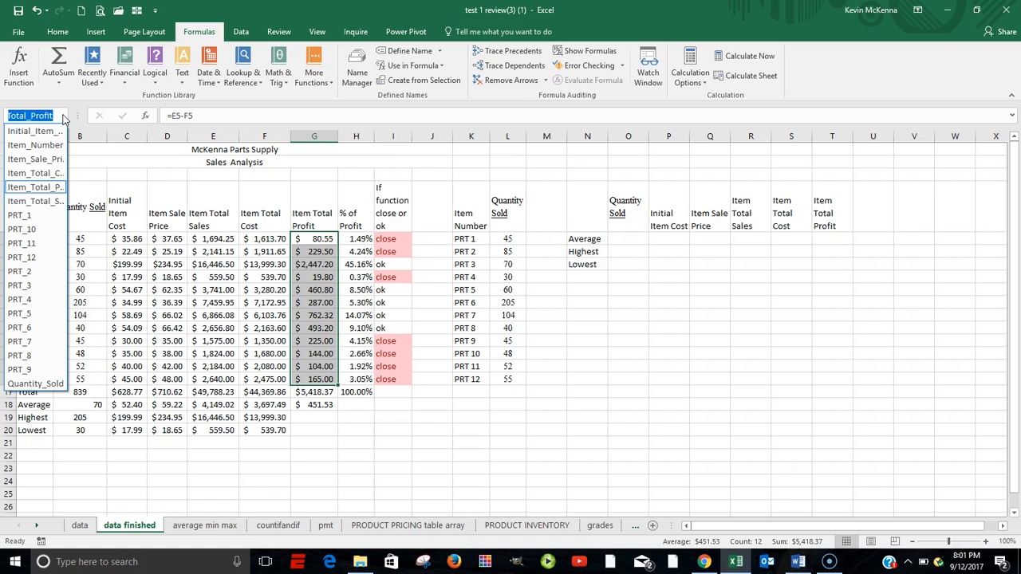
pyautogui.click(38, 163)
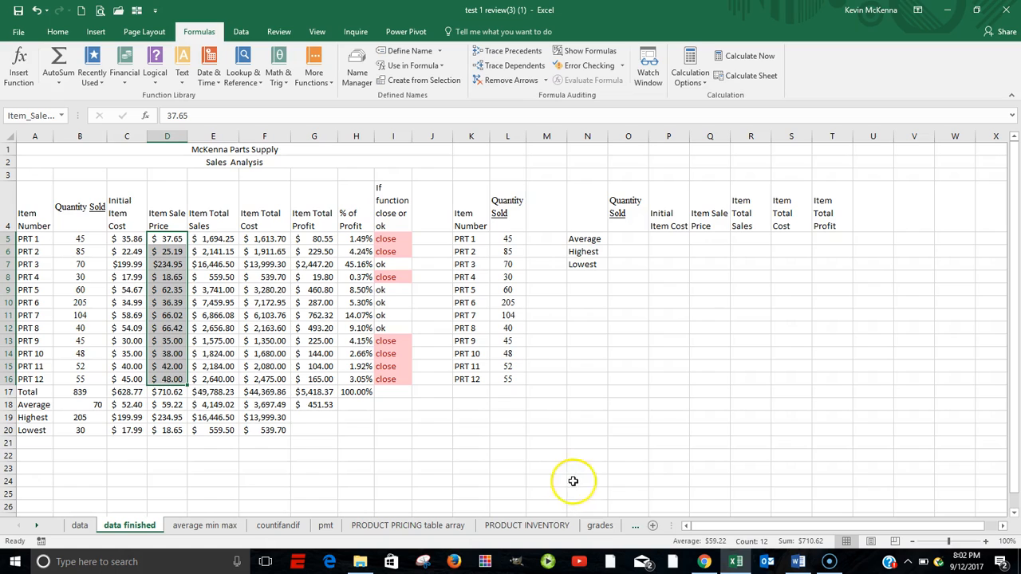
# - Enter =AVERAGE(Quantity_Sold) in O5 as the average Quantity Sold, and check the cells the formula refers to
pyautogui.click(628, 242)
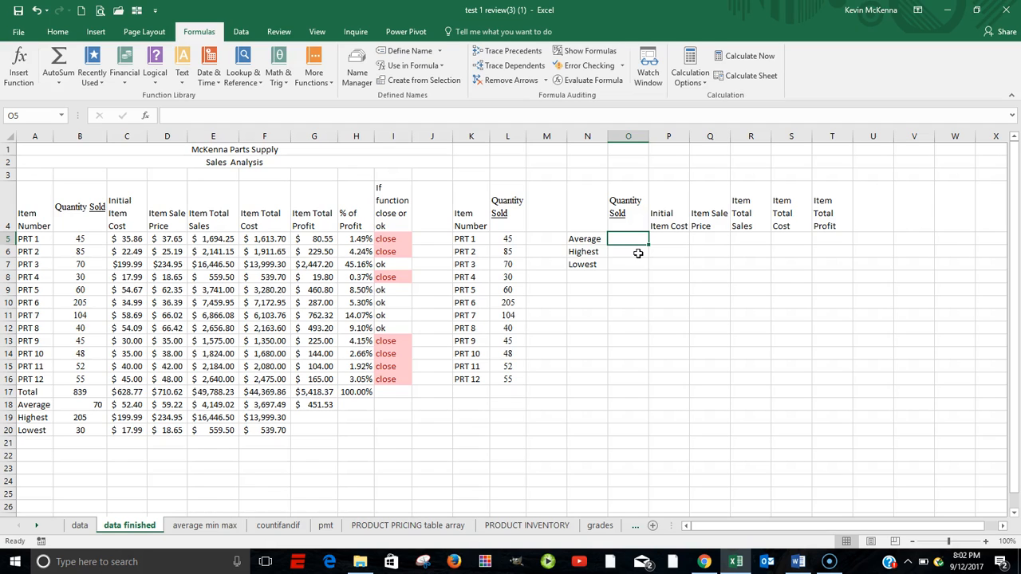
pyautogui.write('=')
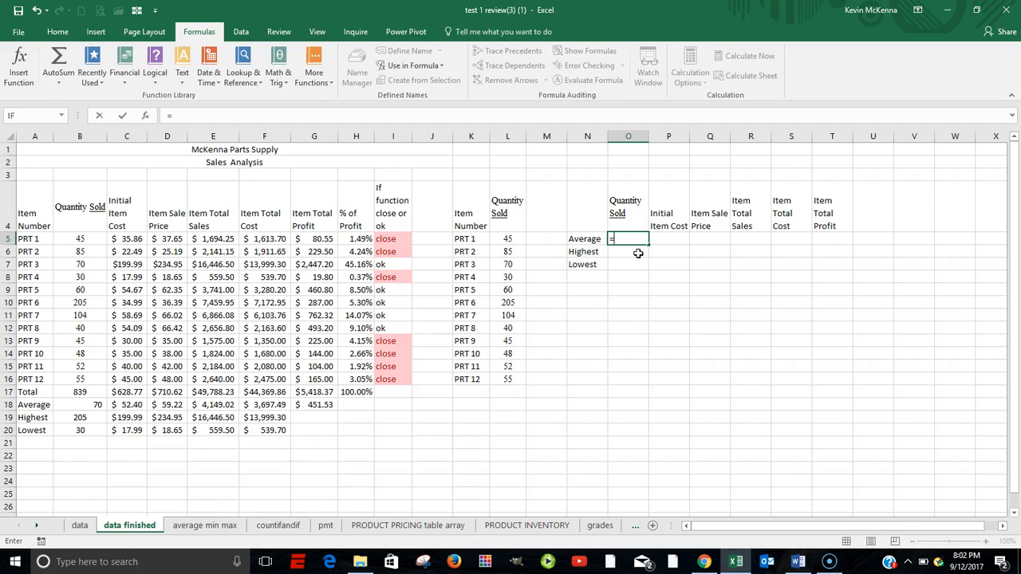
pyautogui.write('av')
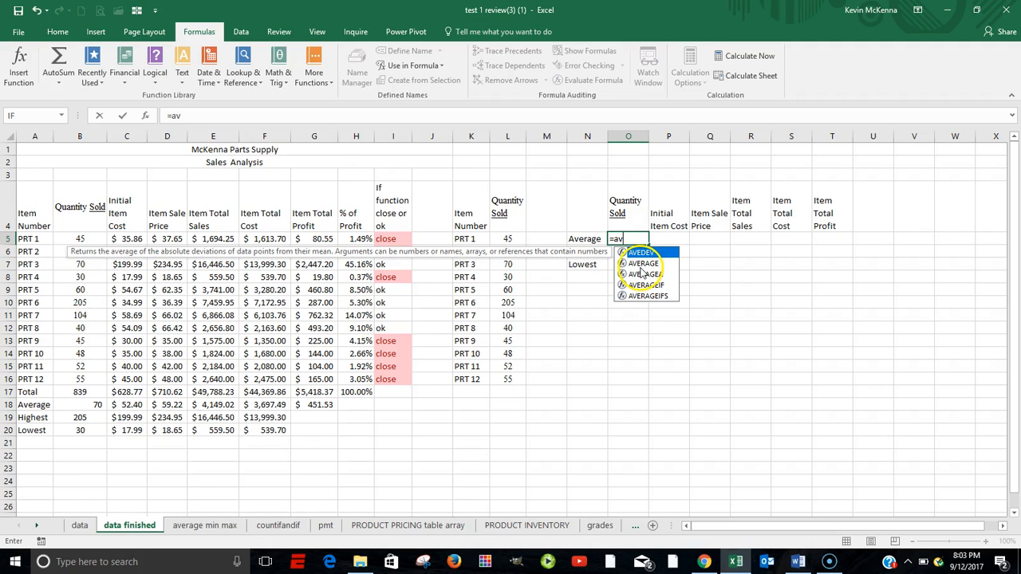
pyautogui.click(639, 265)
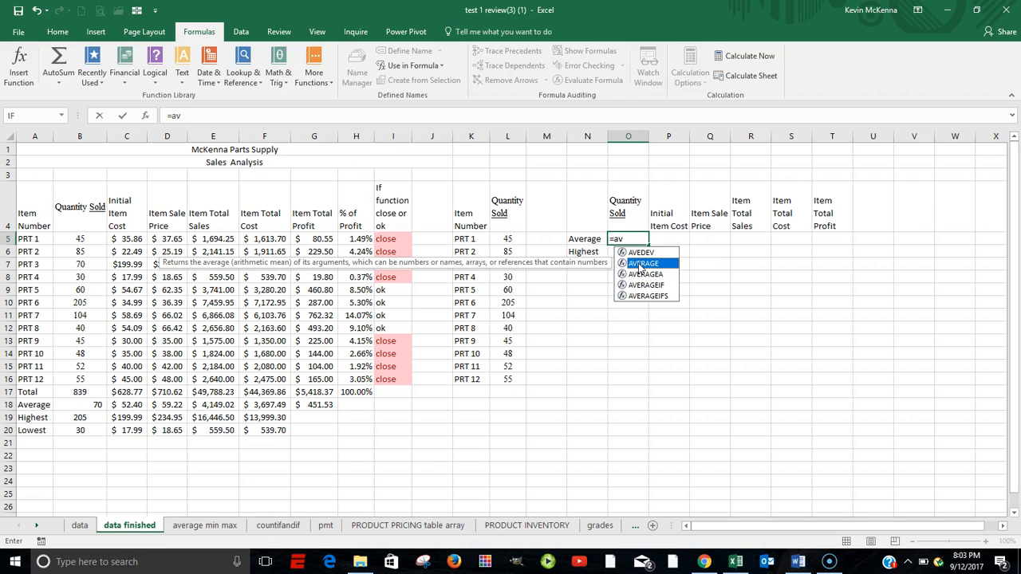
pyautogui.doubleClick(639, 264)
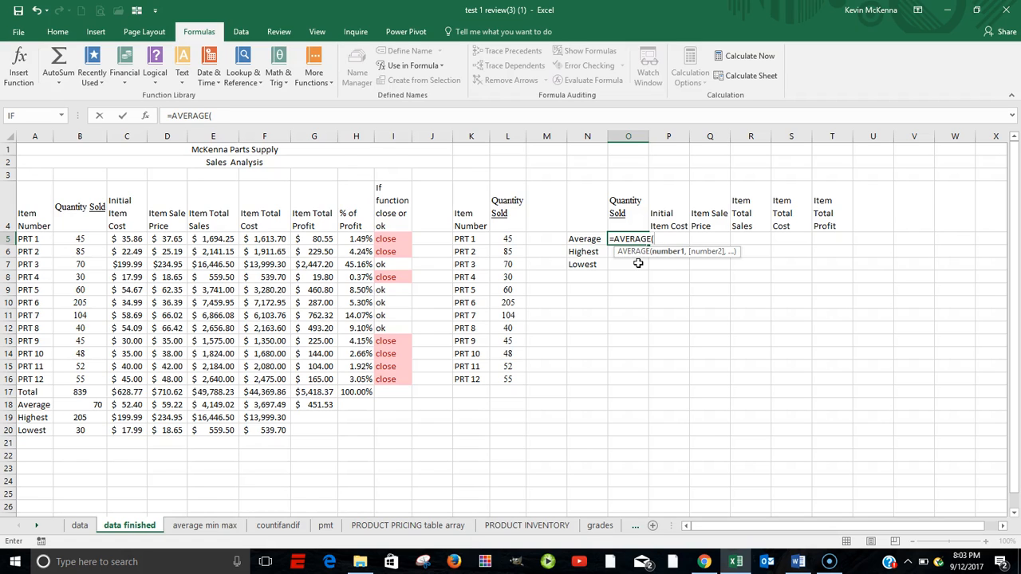
pyautogui.write('q')
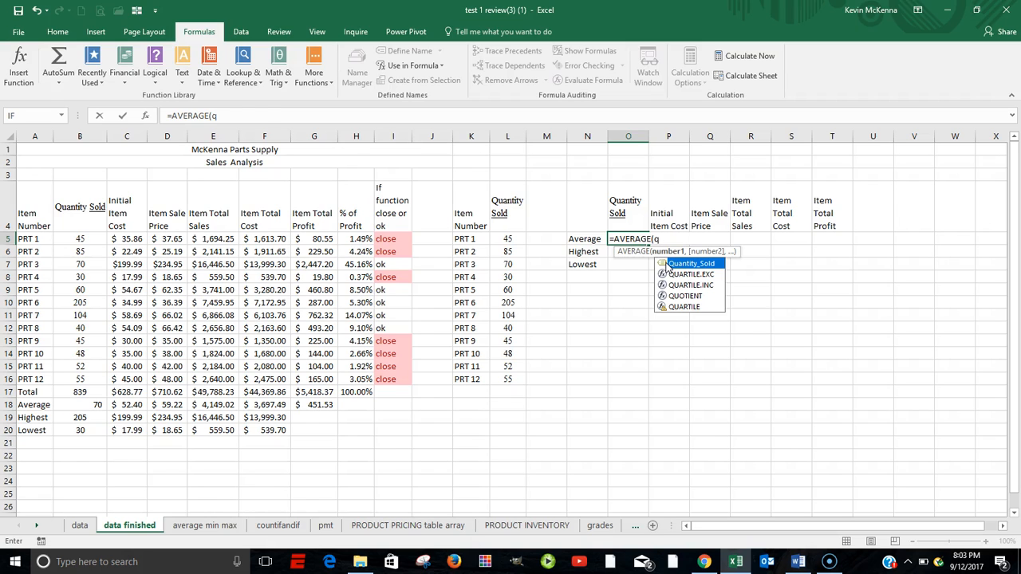
pyautogui.doubleClick(688, 263)
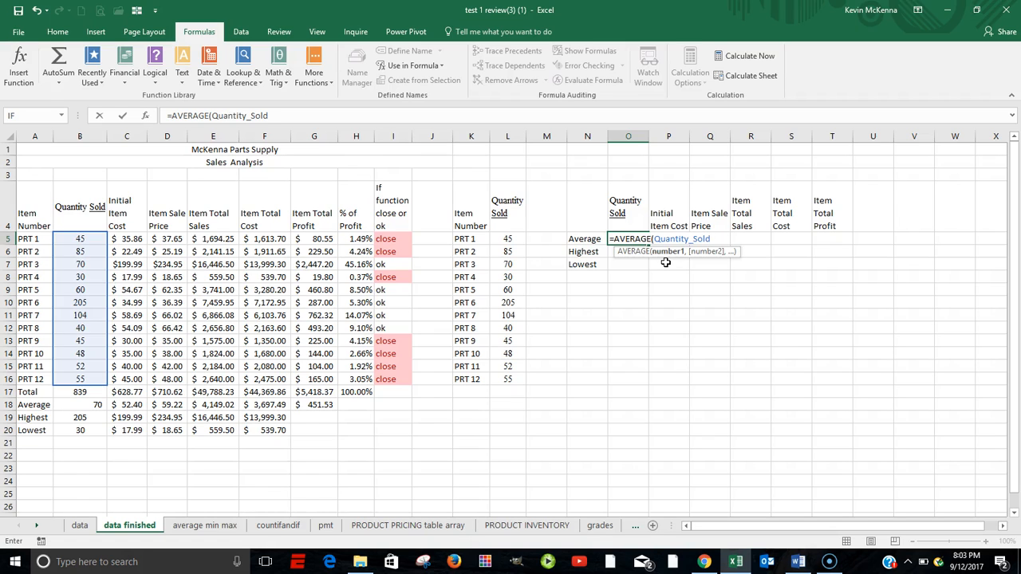
pyautogui.press('Tab')
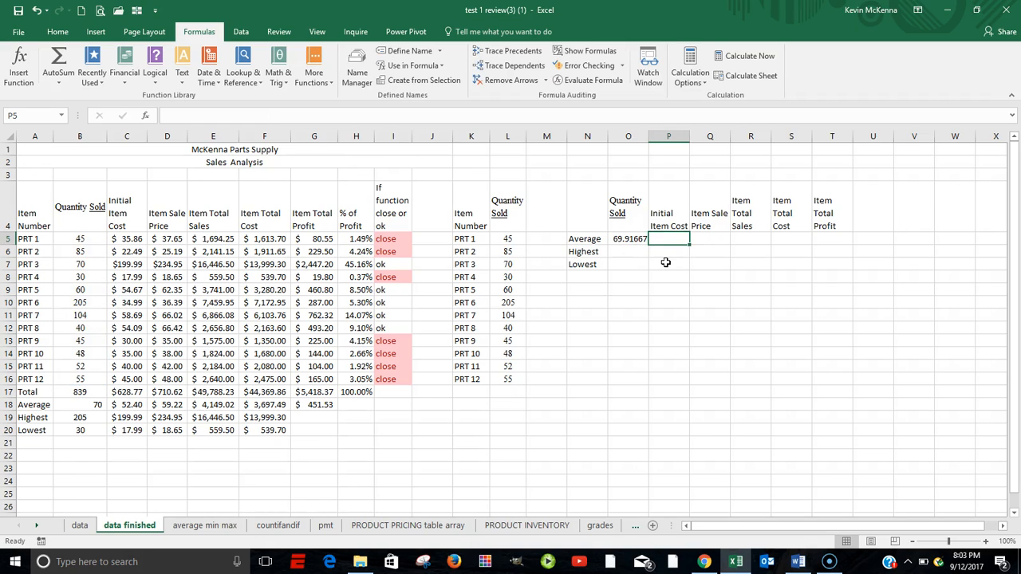
pyautogui.click(633, 239)
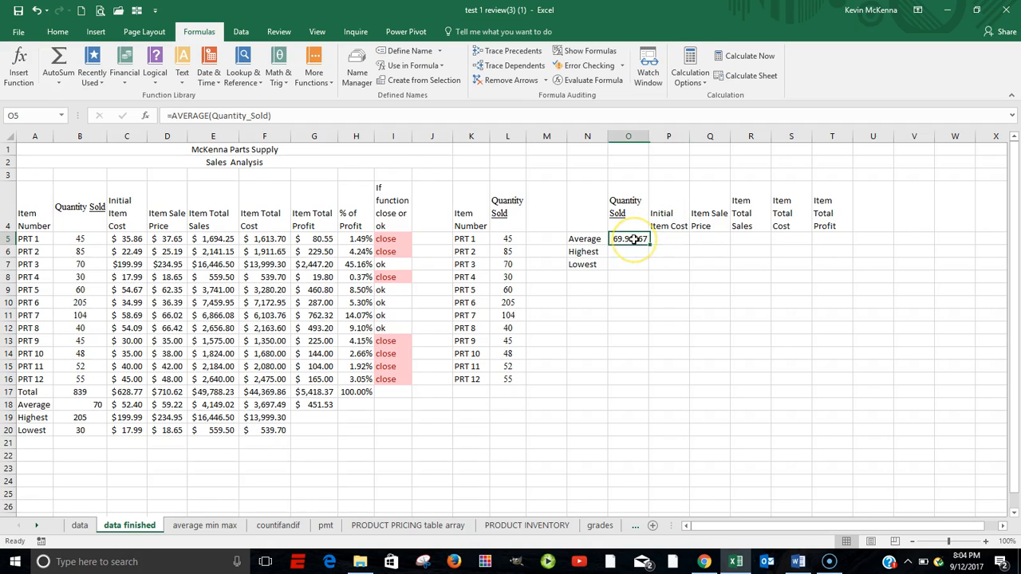
pyautogui.doubleClick(633, 239)
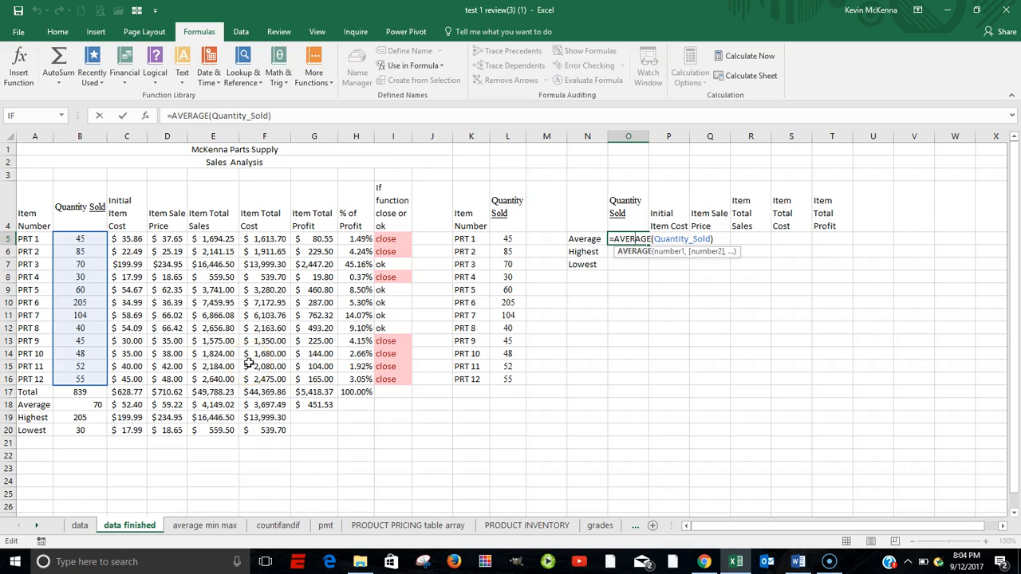
pyautogui.hotkey('ctrl', 'Return')
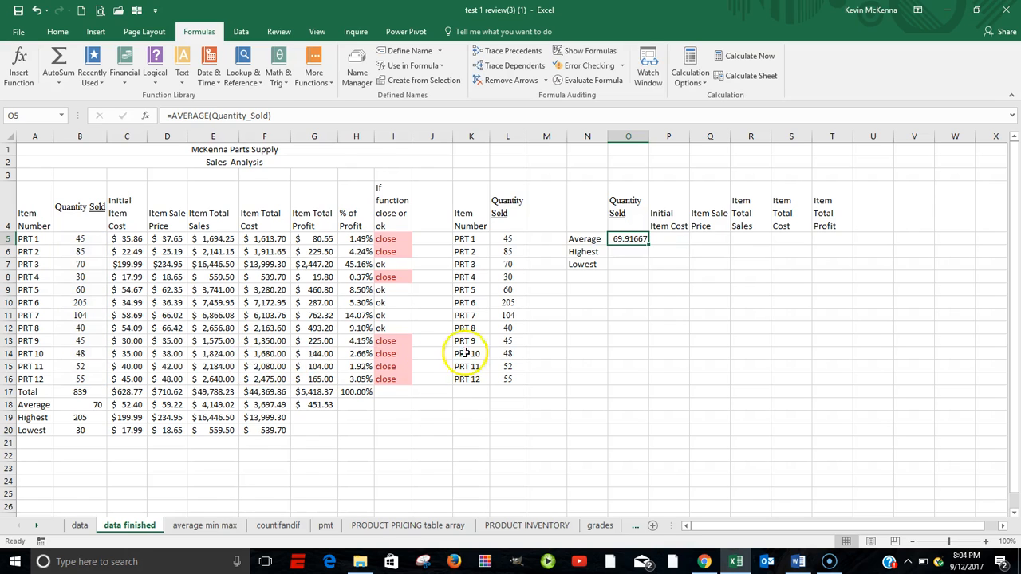
# - Enter =MAX(Quantity_Sold) in O6 as the highest Quantity Sold, and check the cells the formula refers to
pyautogui.click(624, 253)
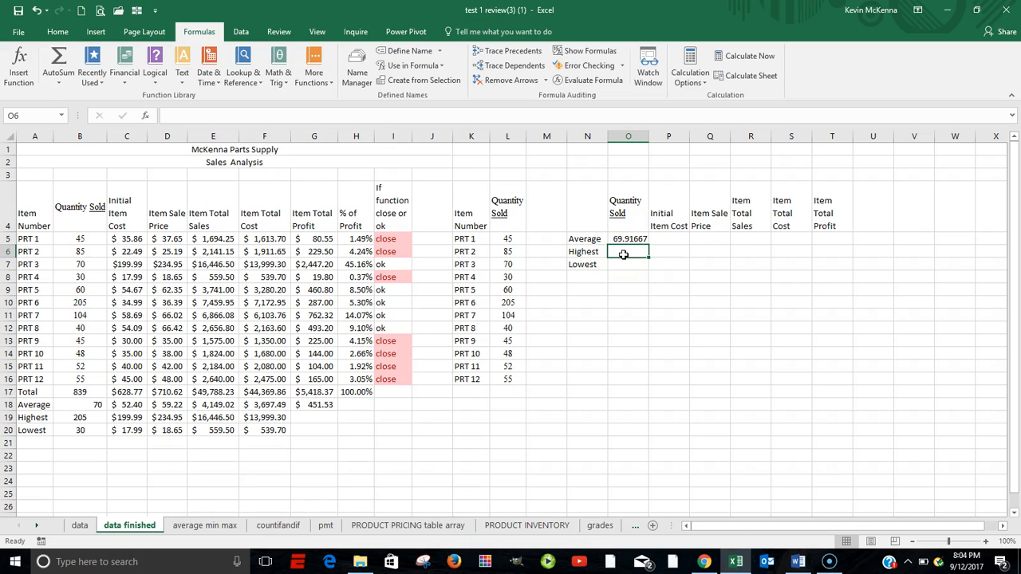
pyautogui.write('=')
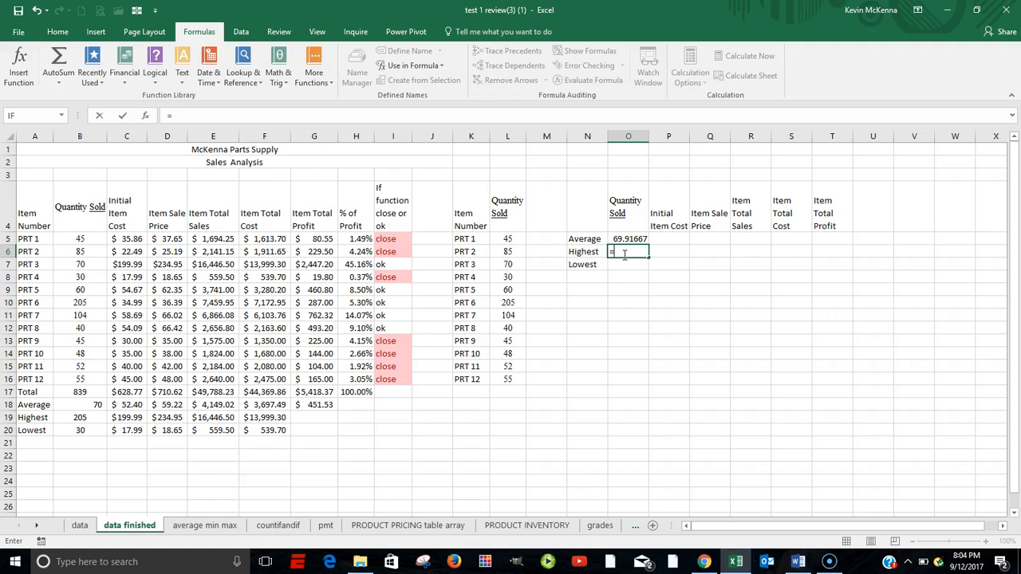
pyautogui.write('m')
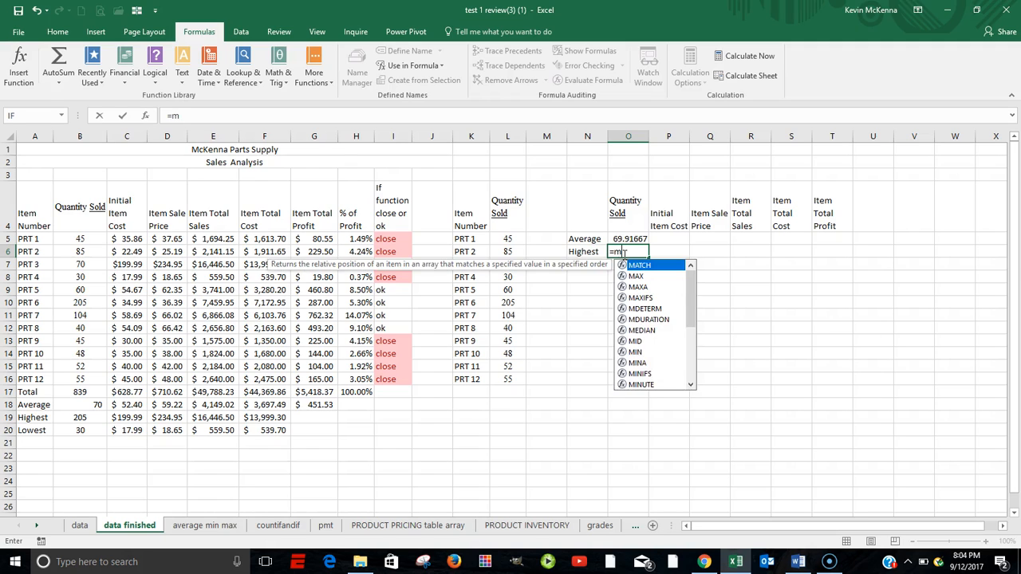
pyautogui.write('ax')
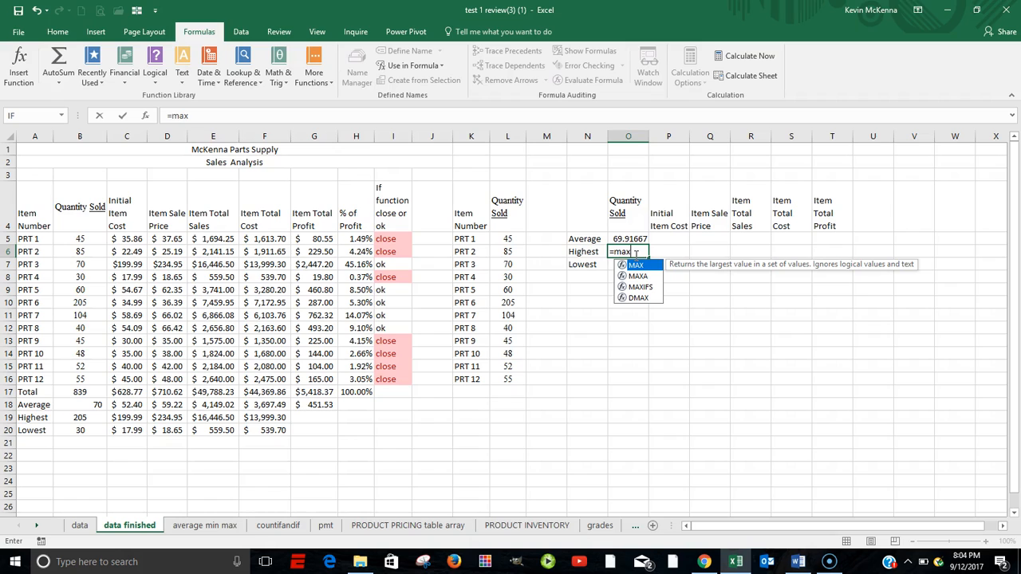
pyautogui.press('Tab')
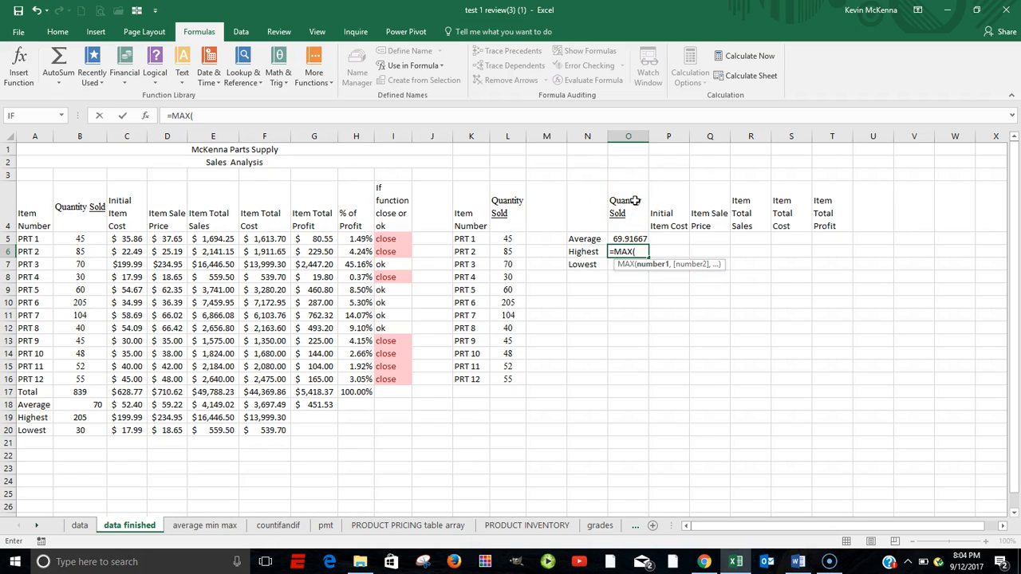
pyautogui.write('qu')
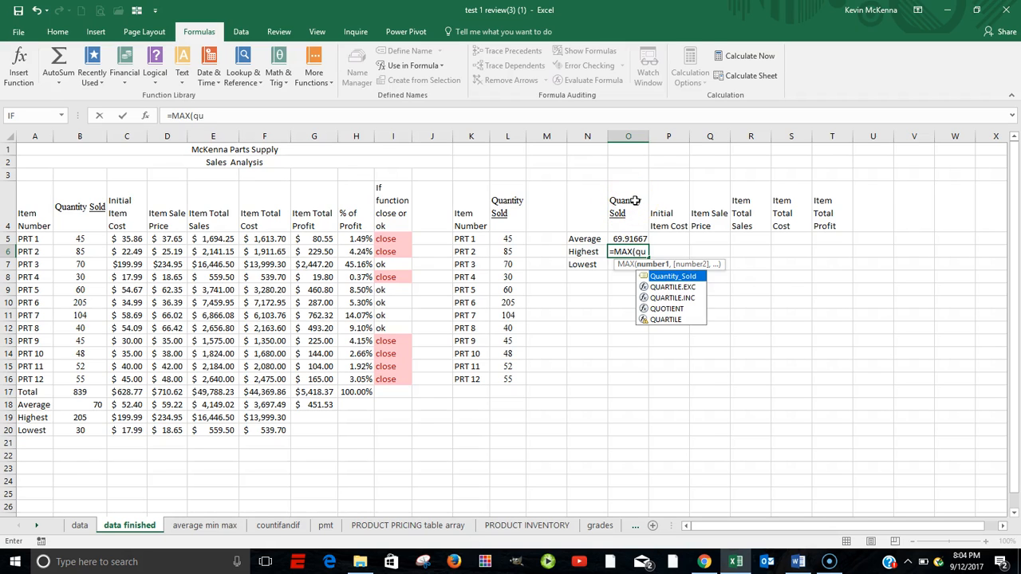
pyautogui.click(668, 276)
pyautogui.doubleClick(669, 276)
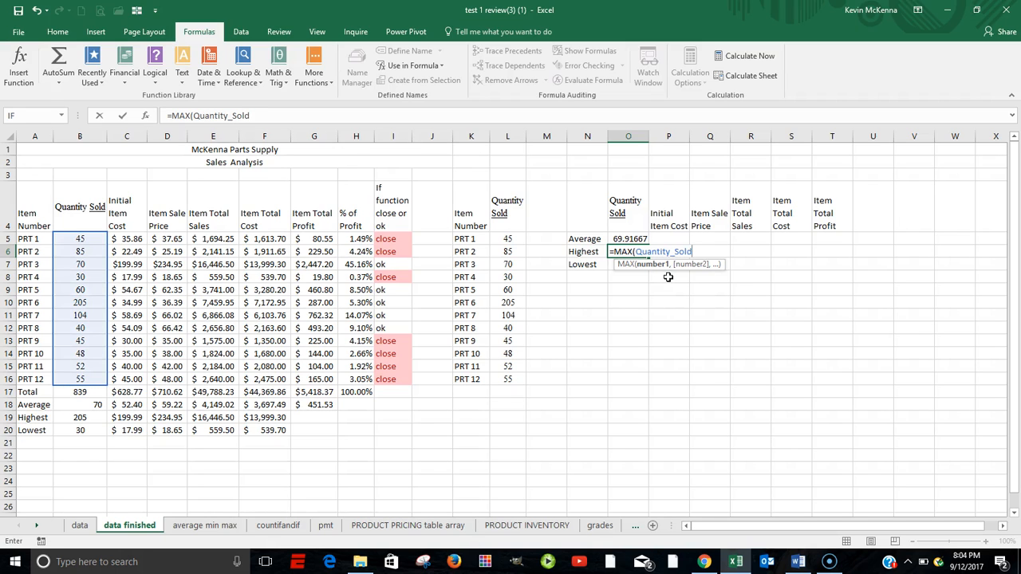
pyautogui.press('Tab')
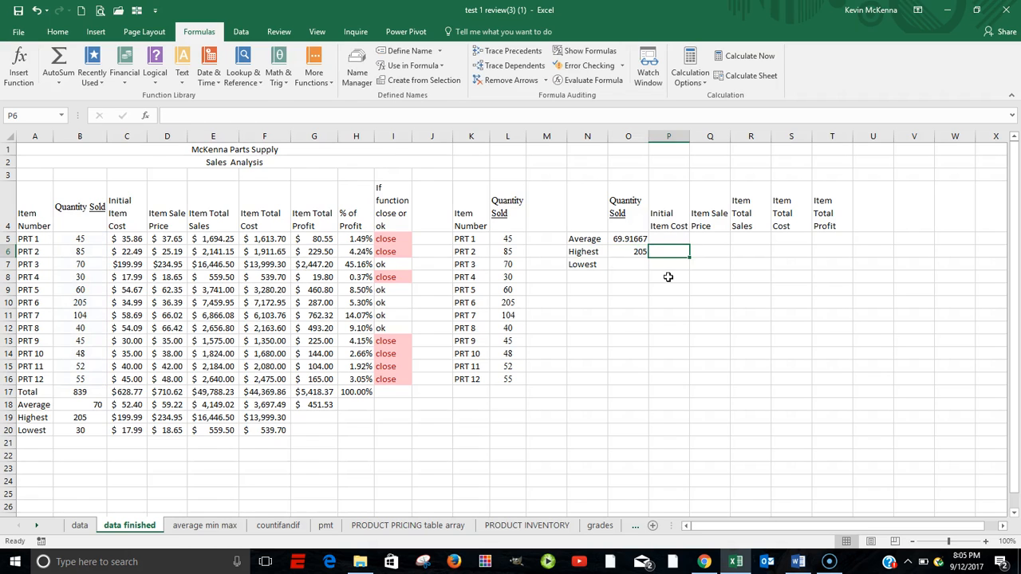
pyautogui.click(642, 251)
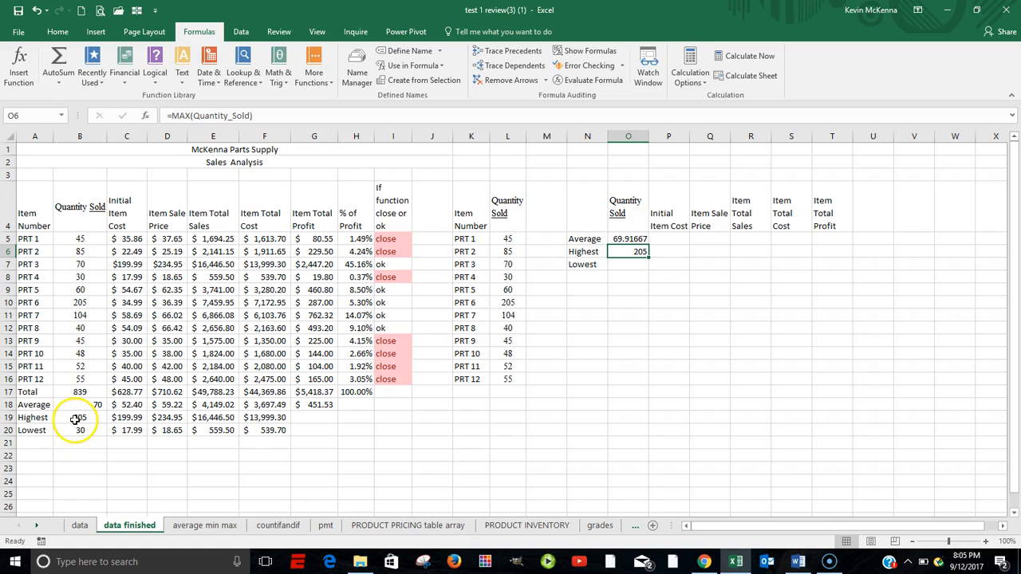
pyautogui.doubleClick(629, 251)
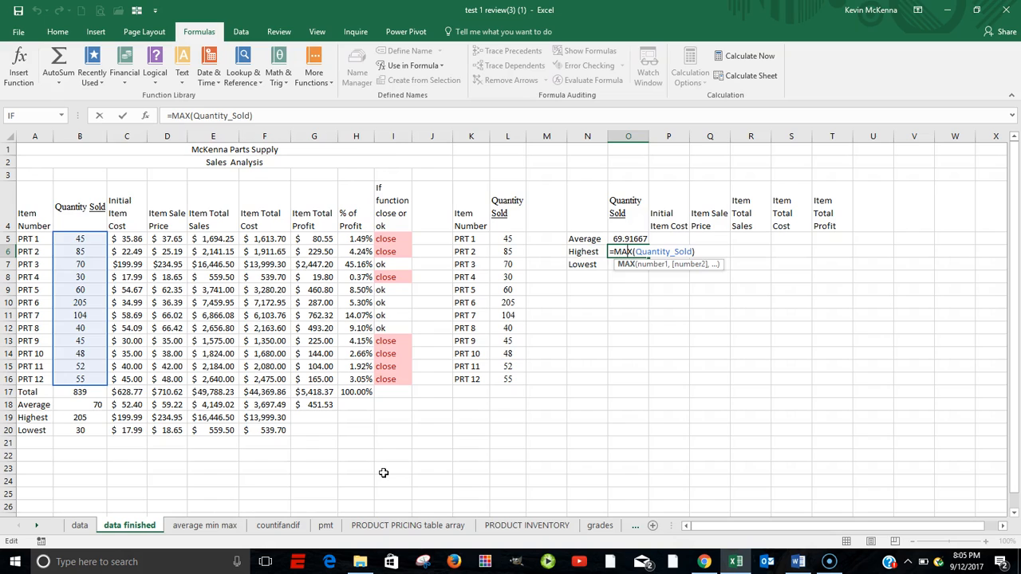
pyautogui.hotkey('ctrl', 'Return')
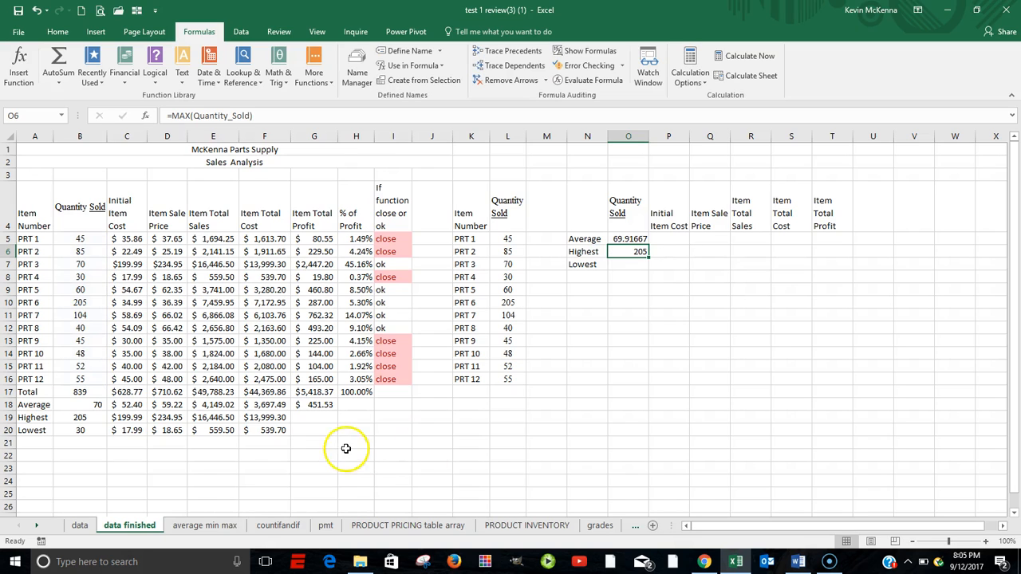
# - Enter =MIN(Quantity_Sold) in O7 as the lowest Quantity Sold
pyautogui.click(628, 266)
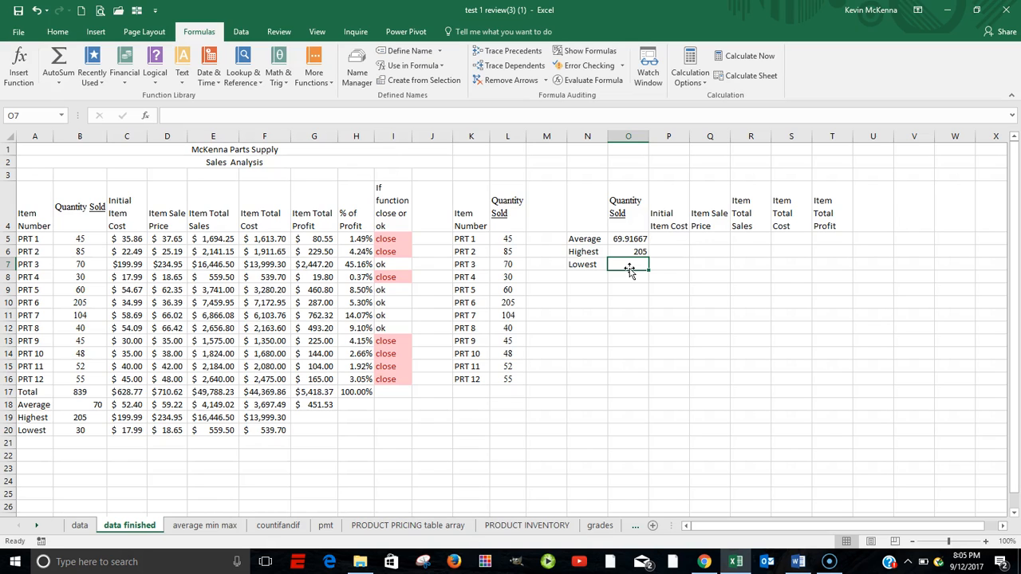
pyautogui.write('=')
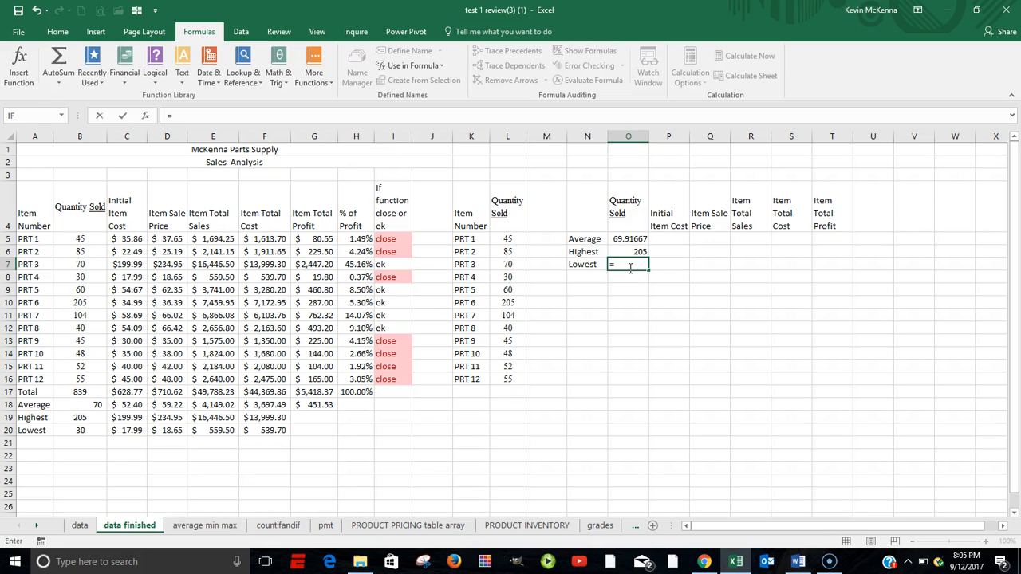
pyautogui.write('m')
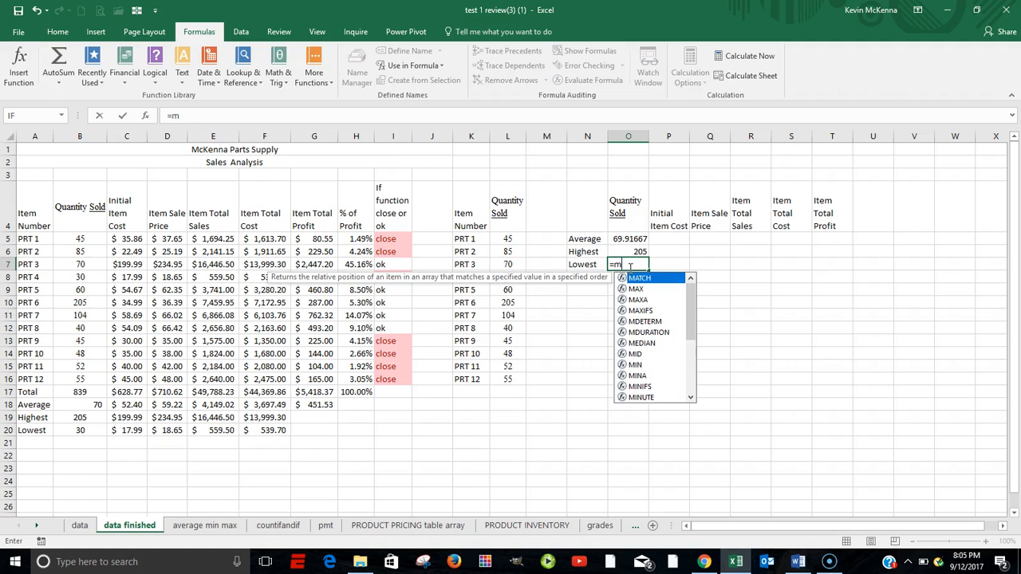
pyautogui.write('i')
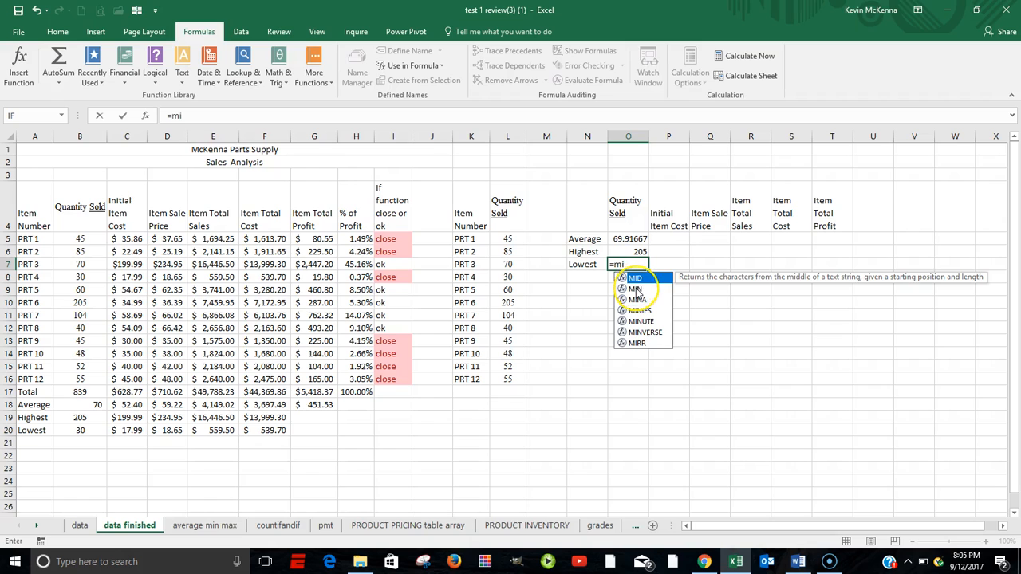
pyautogui.click(635, 289)
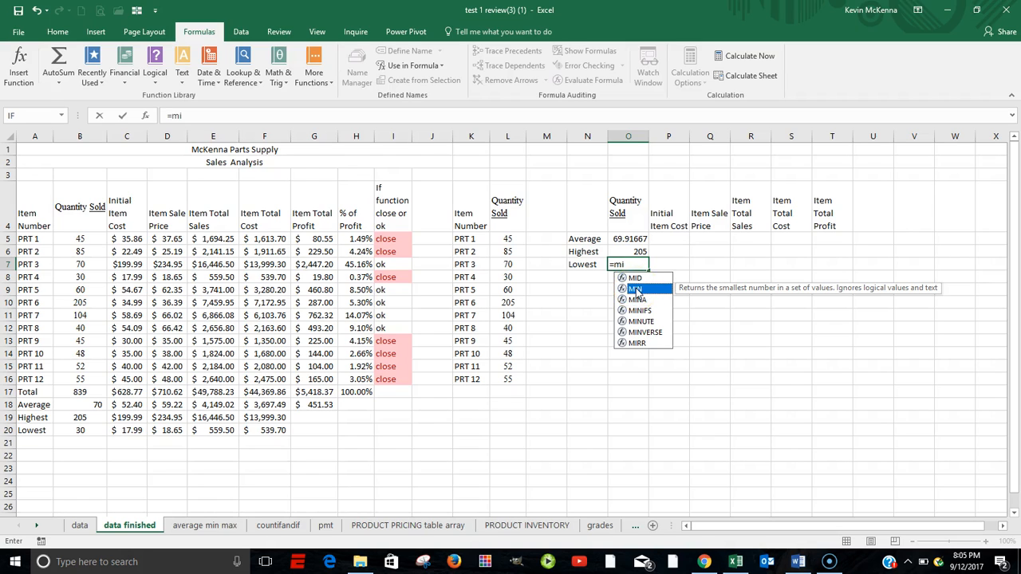
pyautogui.doubleClick(636, 288)
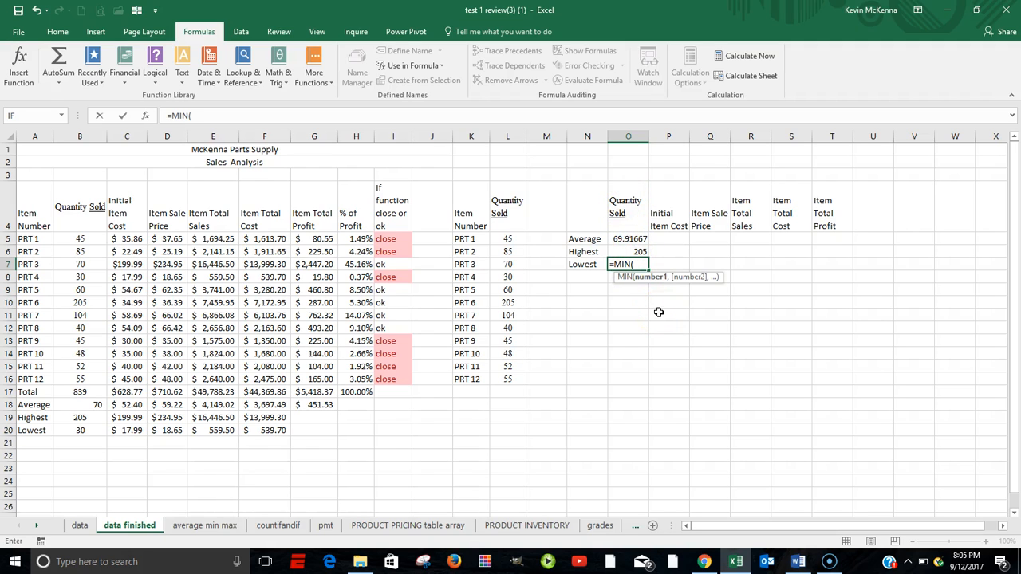
pyautogui.write('q')
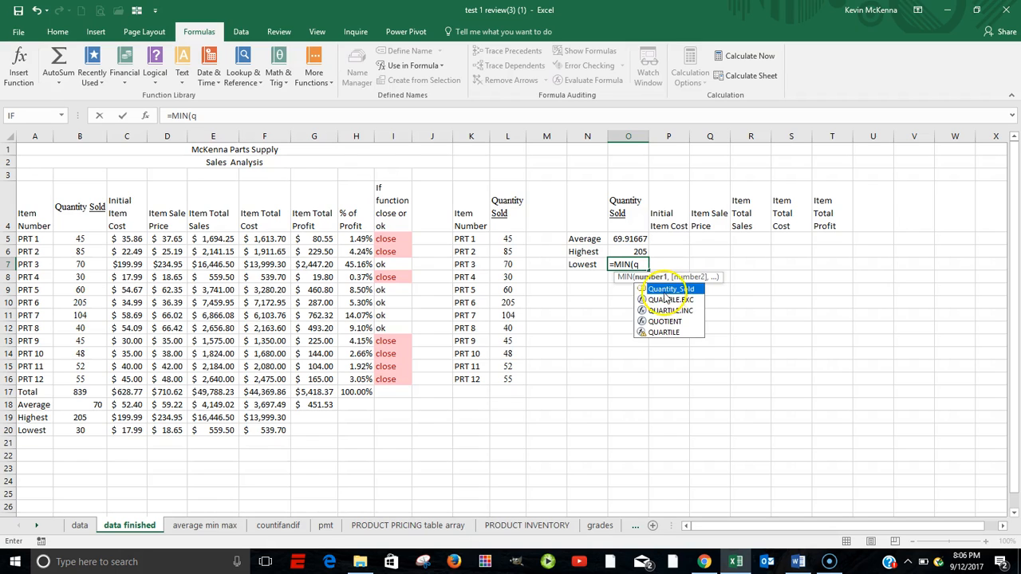
pyautogui.click(663, 295)
pyautogui.press('Tab')
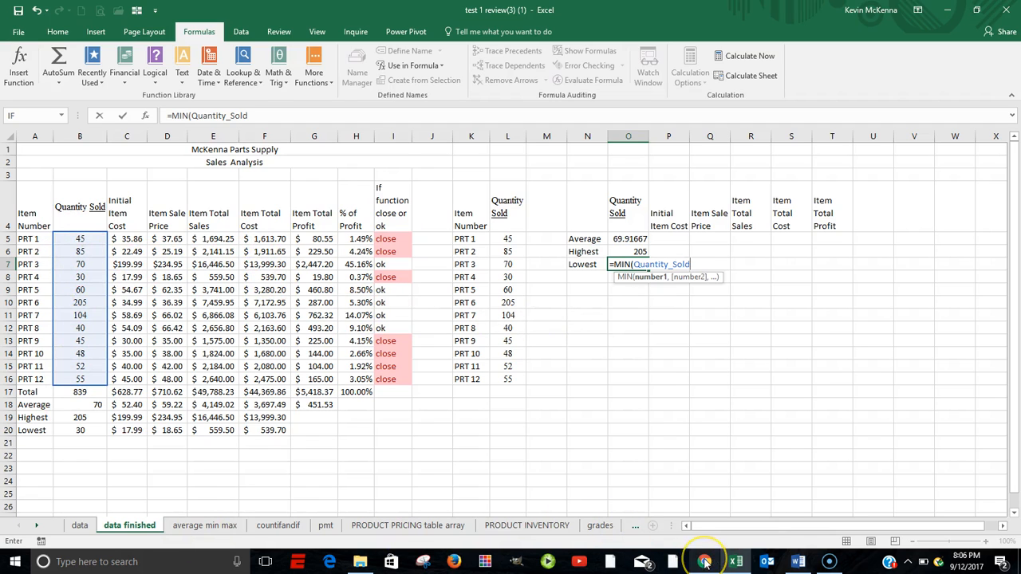
pyautogui.moveTo(704, 562)
pyautogui.press('Tab')
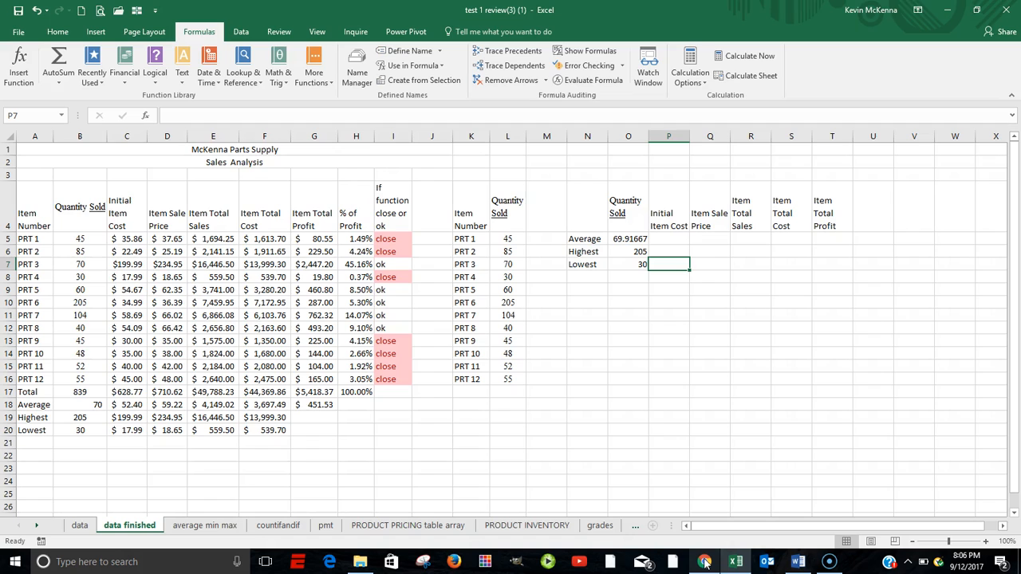
# - Enter =AVERAGE(Initial_Item_Cost) in P5 as the average Initial Item Cost, and check the cells the formula refers to
pyautogui.click(665, 238)
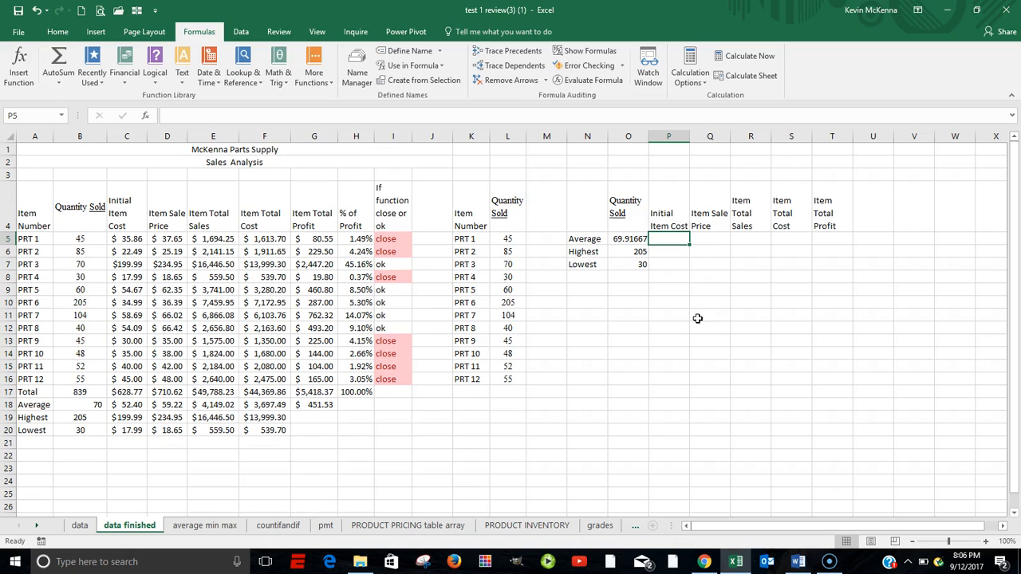
pyautogui.write('=')
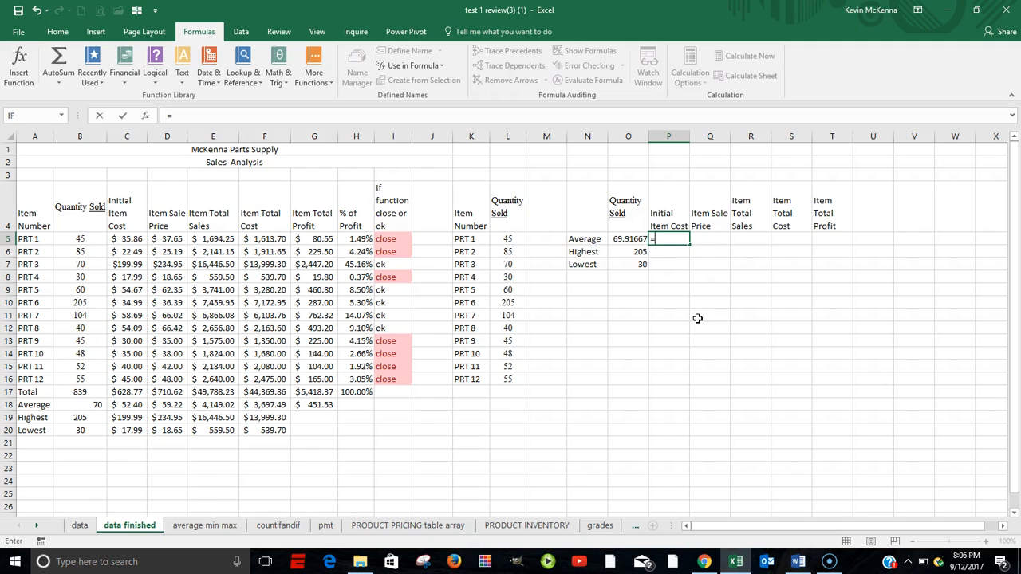
pyautogui.write('av')
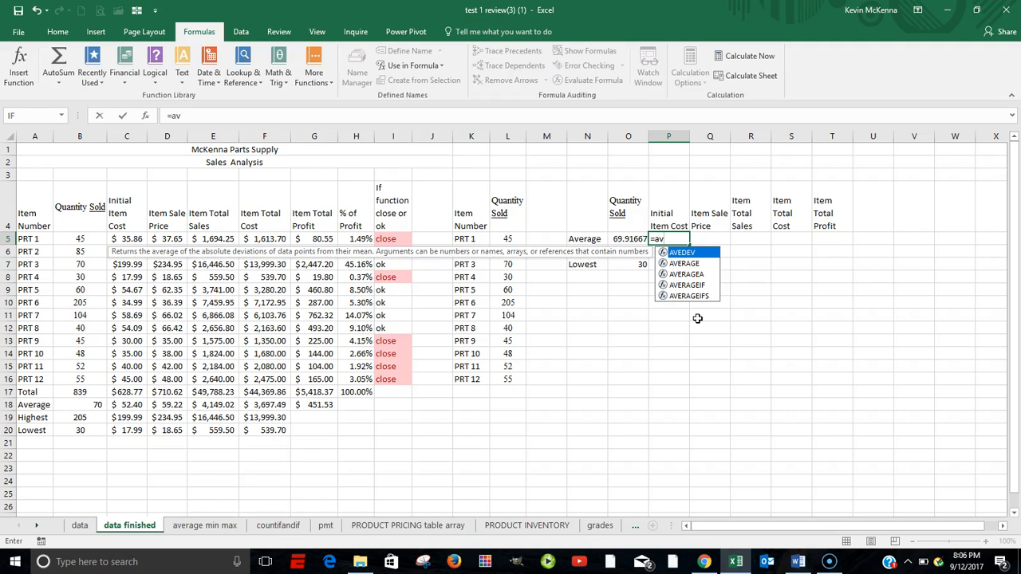
pyautogui.write('e')
pyautogui.write('r')
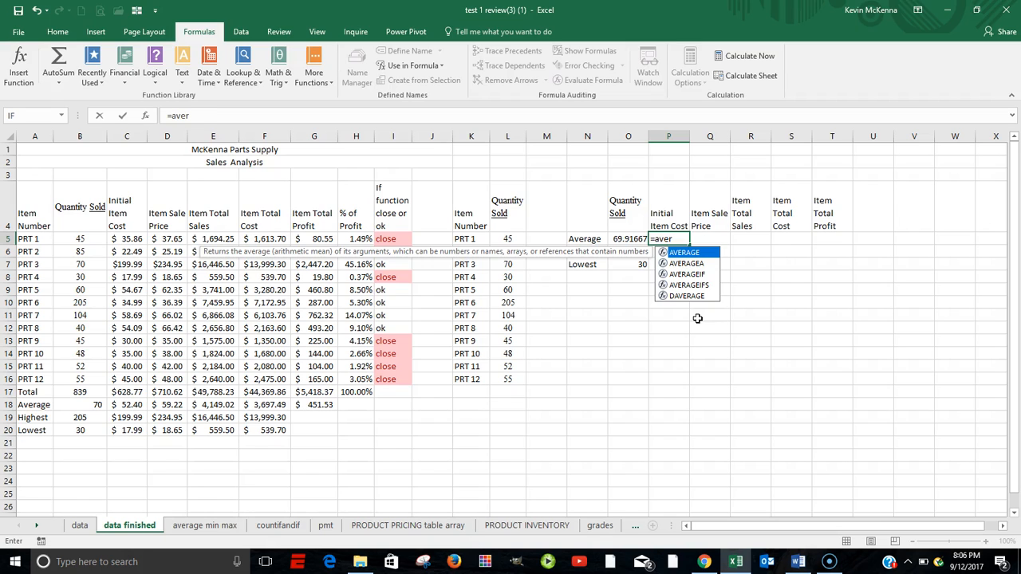
pyautogui.press('Tab')
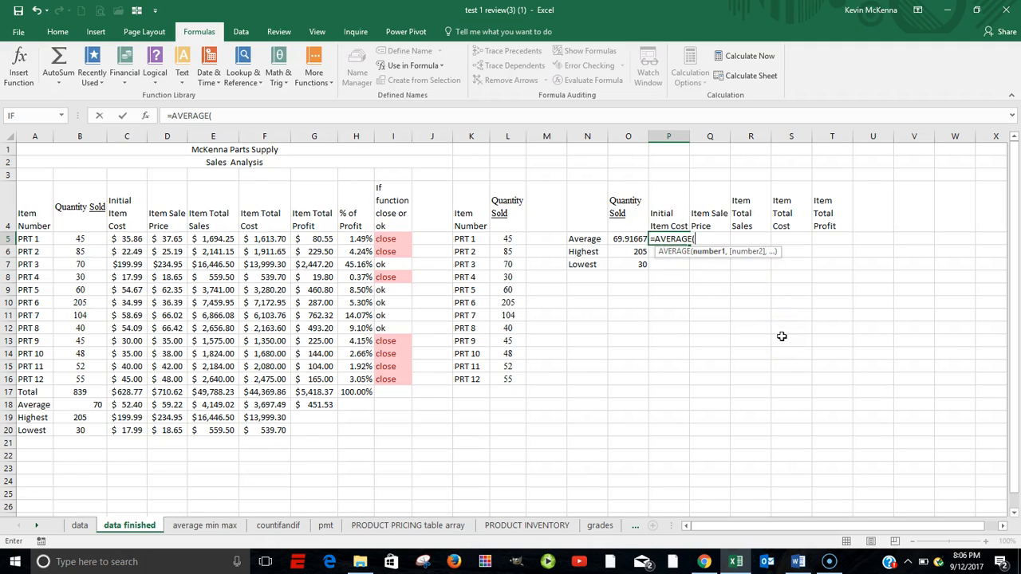
pyautogui.write('i')
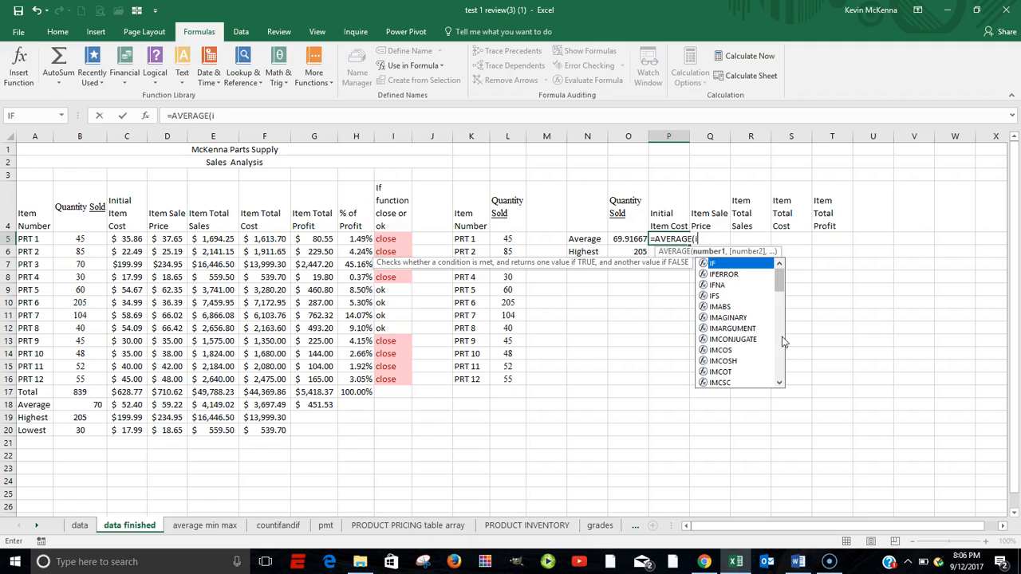
pyautogui.write('n')
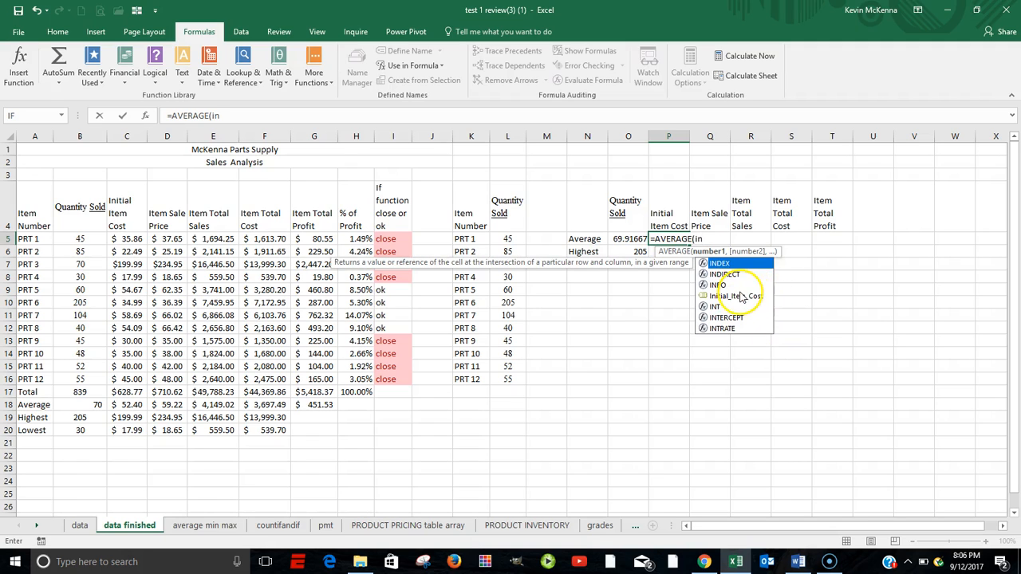
pyautogui.click(735, 297)
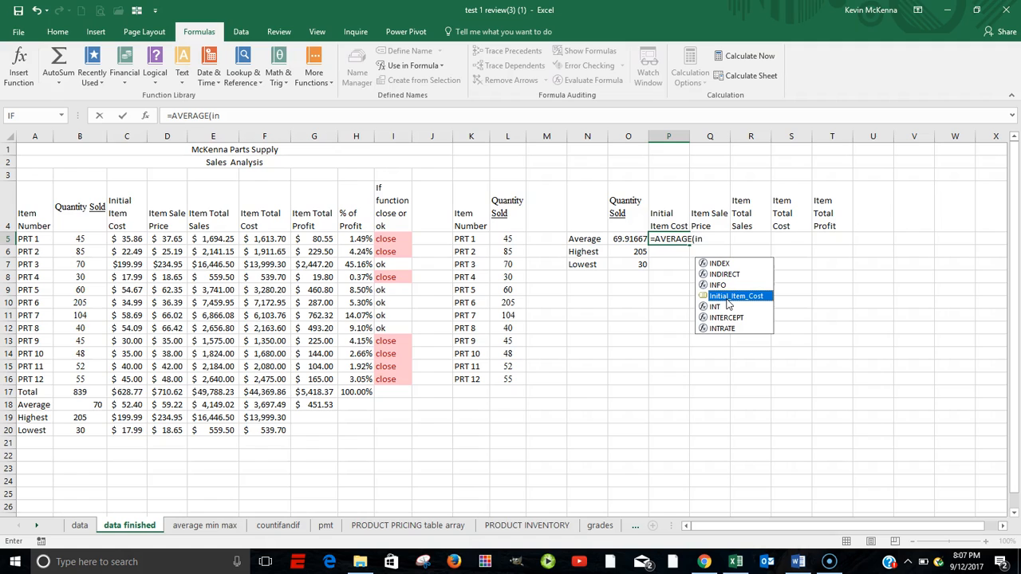
pyautogui.doubleClick(727, 297)
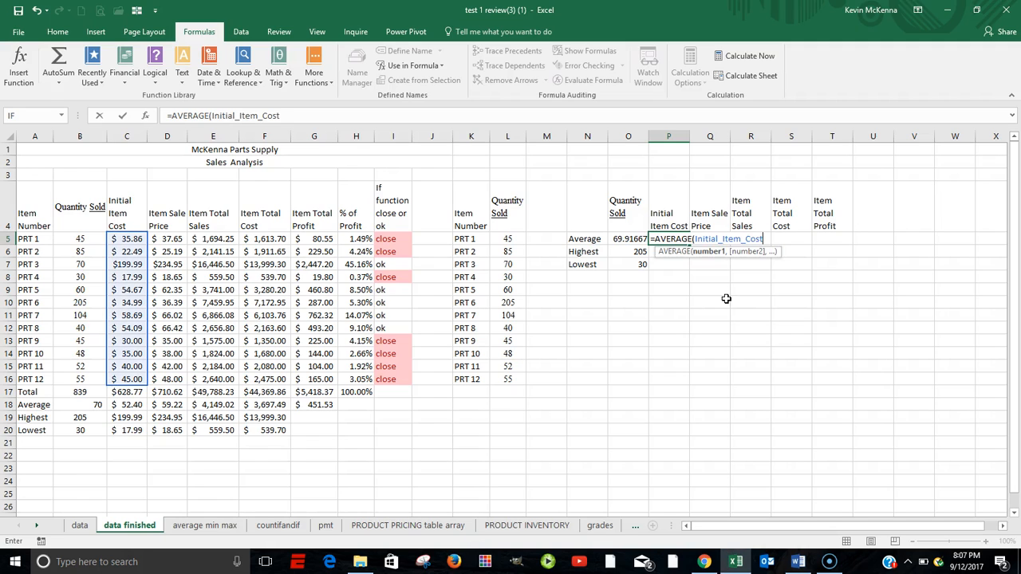
pyautogui.press('Tab')
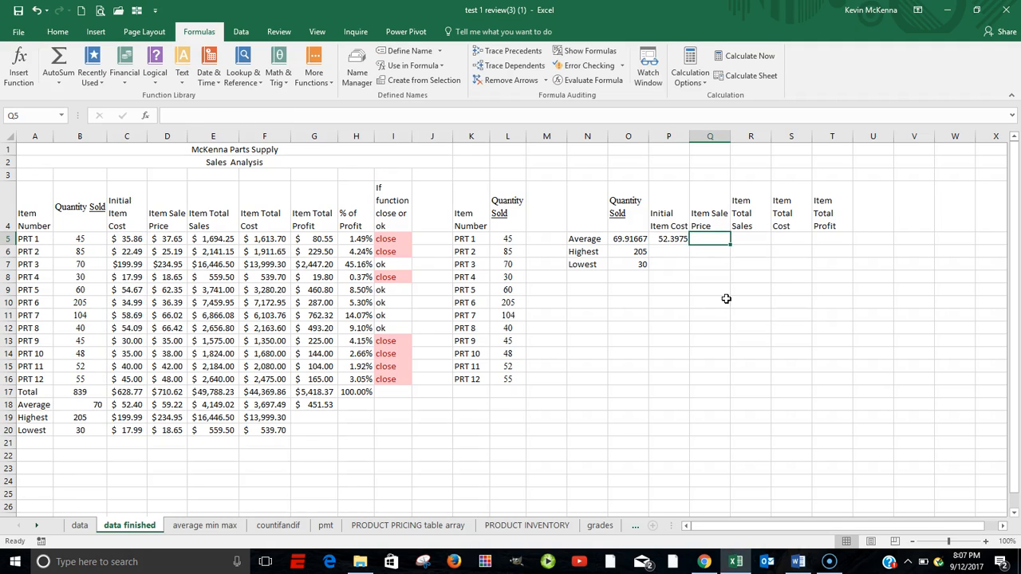
pyautogui.doubleClick(669, 239)
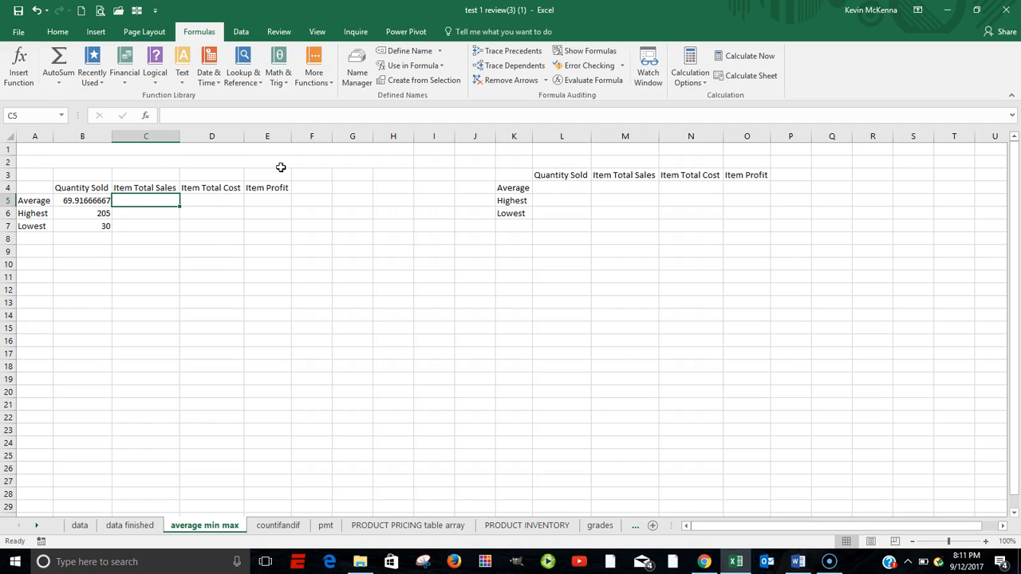
# - On the average min max sheet, enter =AVERAGE(Item_Total_Sales) in C5 as the average Item Total Sales
pyautogui.write('=')
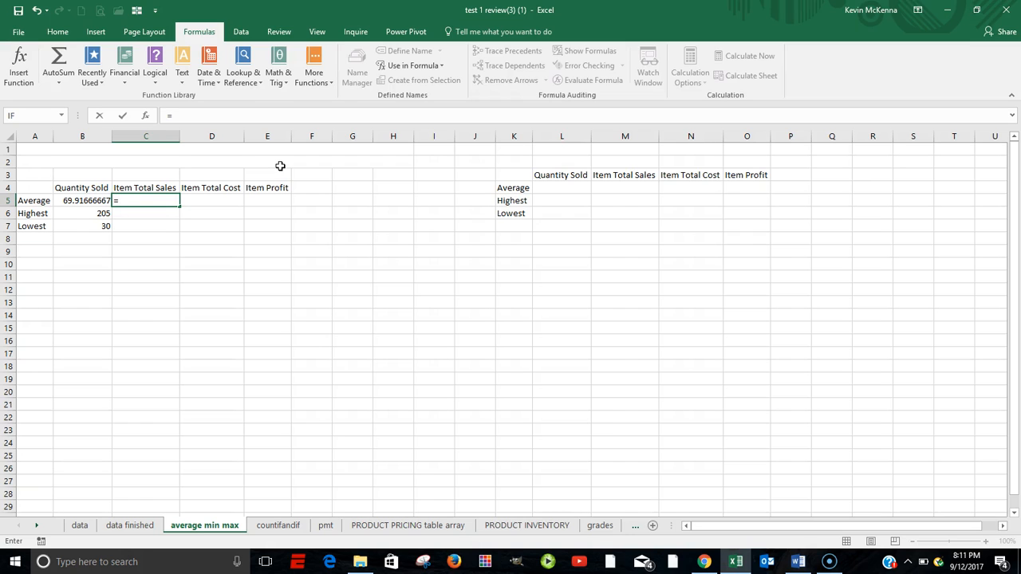
pyautogui.write('av')
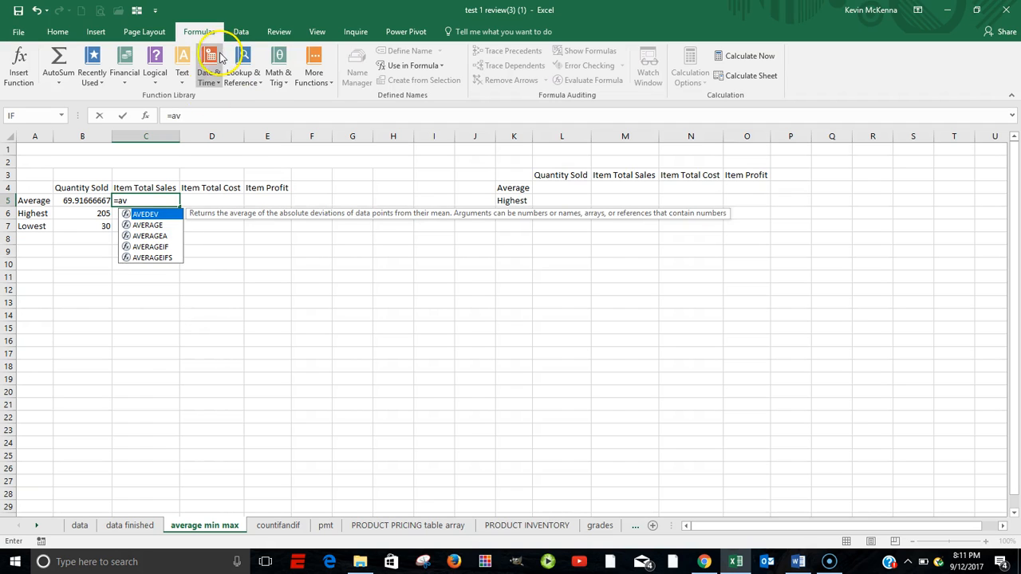
pyautogui.doubleClick(148, 225)
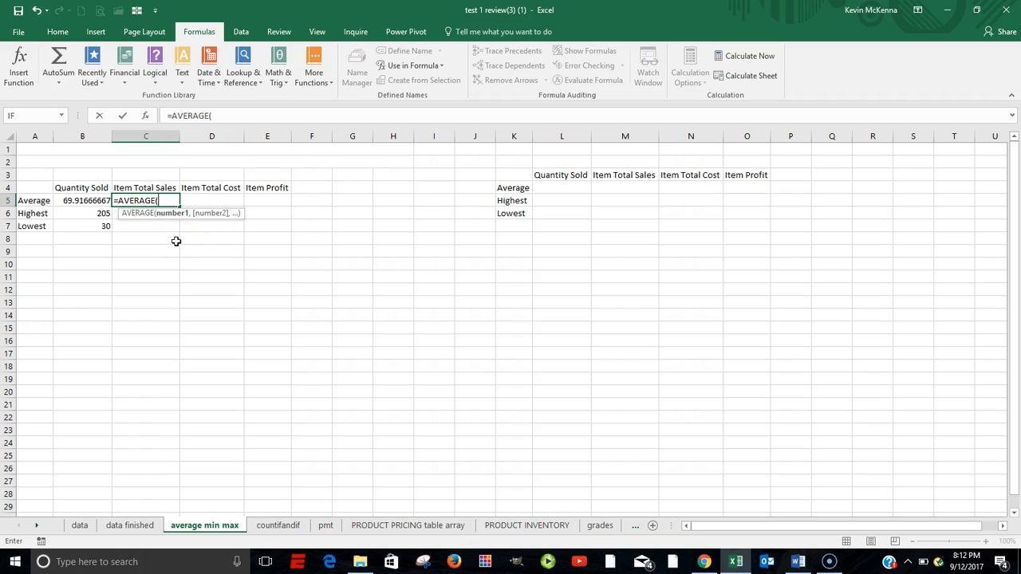
pyautogui.write('i')
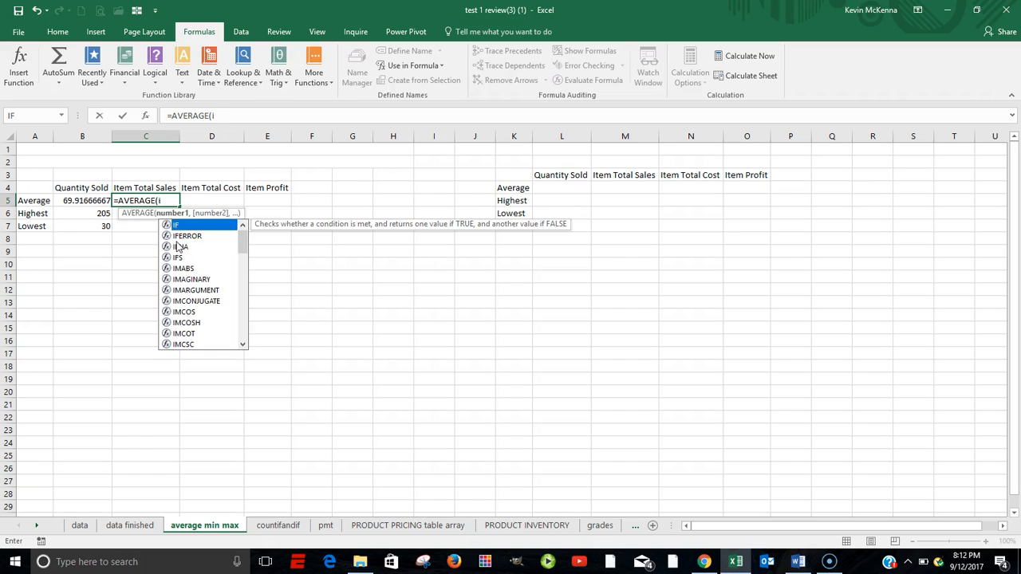
pyautogui.write('t')
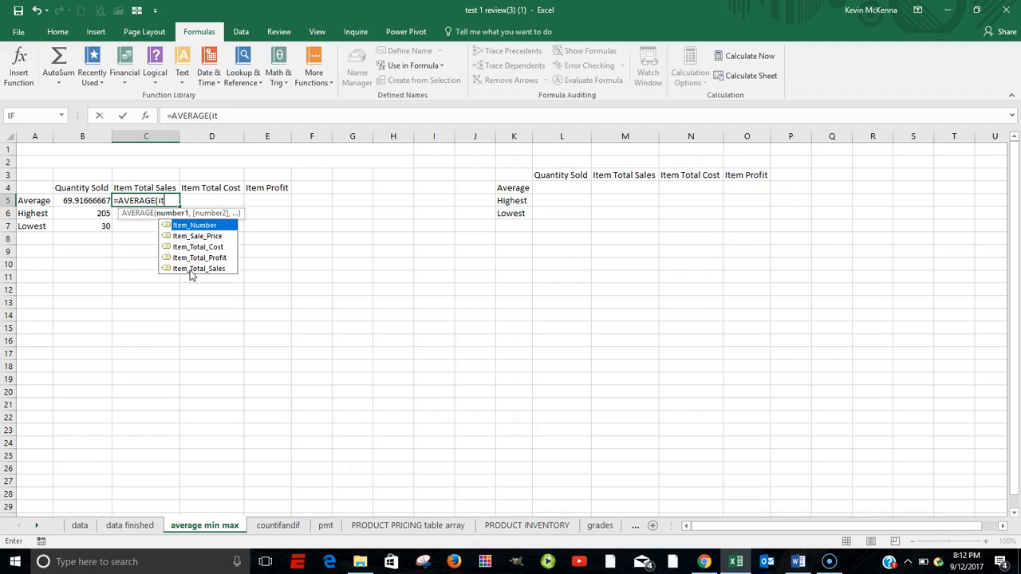
pyautogui.click(191, 274)
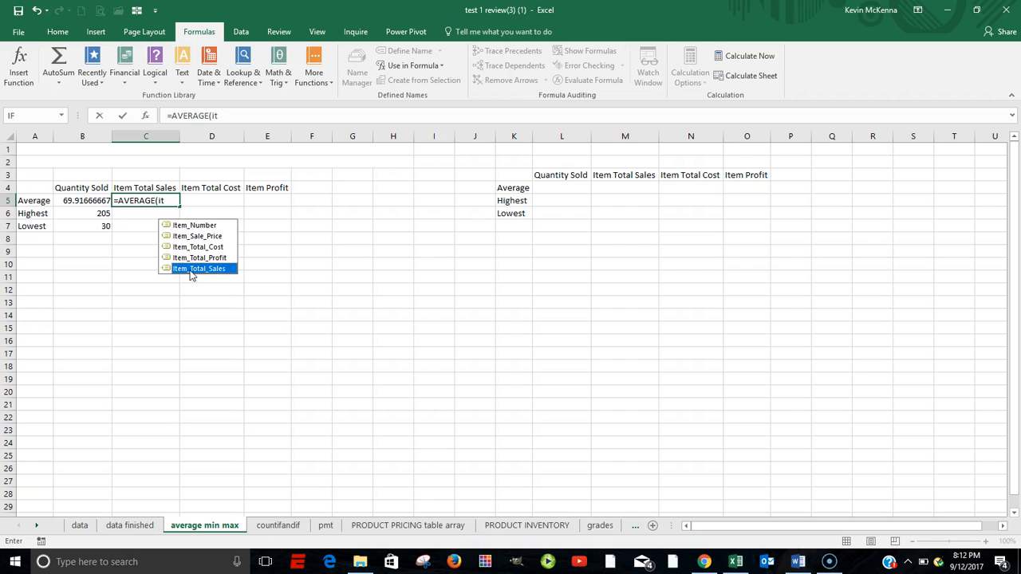
pyautogui.doubleClick(191, 269)
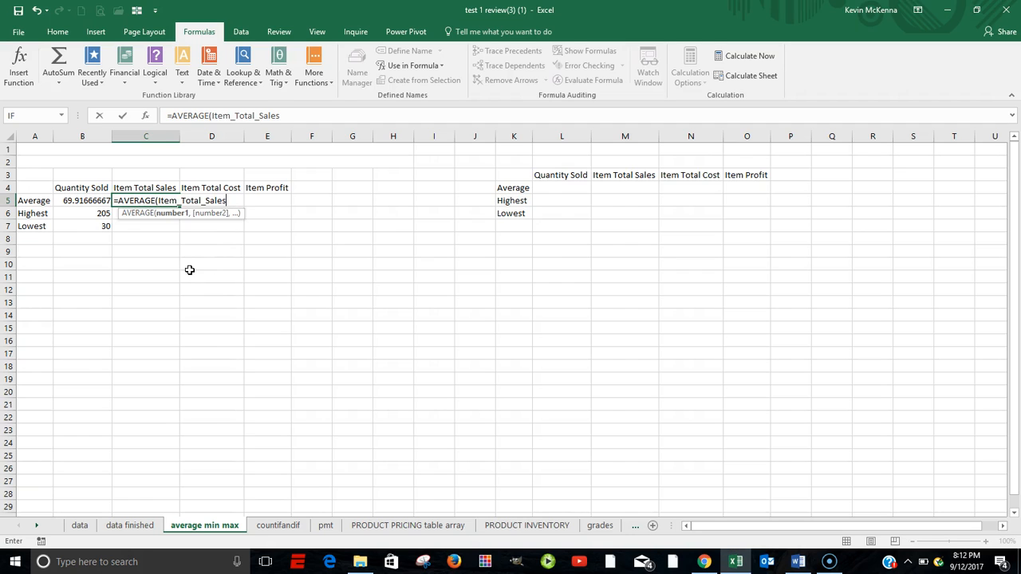
pyautogui.press('Tab')
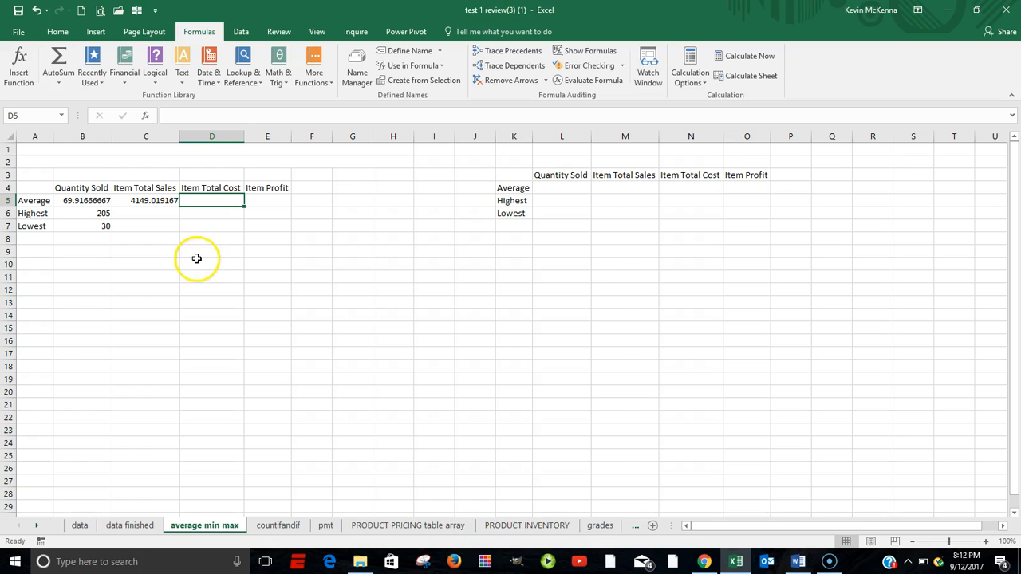
# - Enter =MAX(Item_Total_Sales) in C6 as the highest Item Total Sales
pyautogui.click(128, 210)
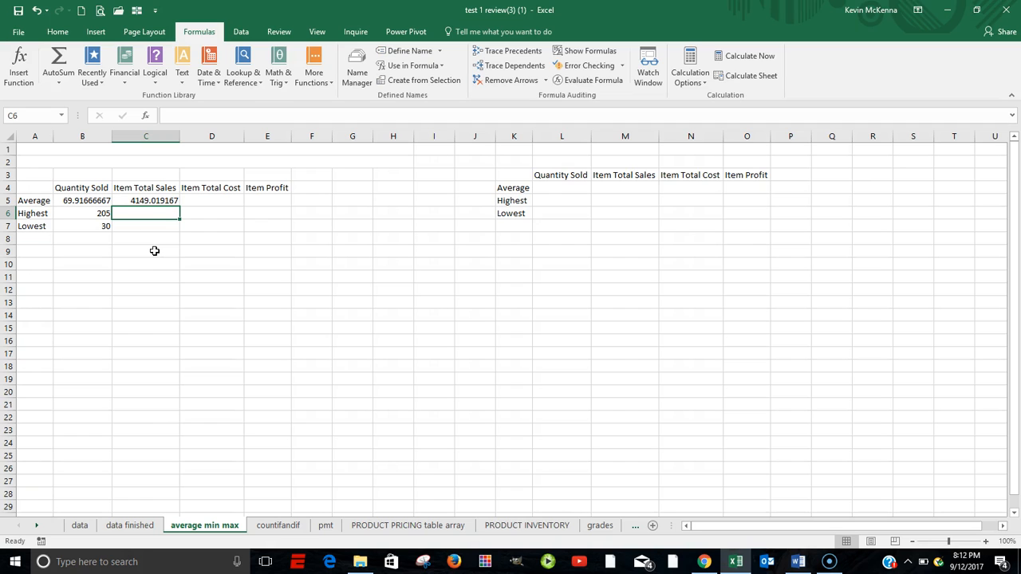
pyautogui.write('=')
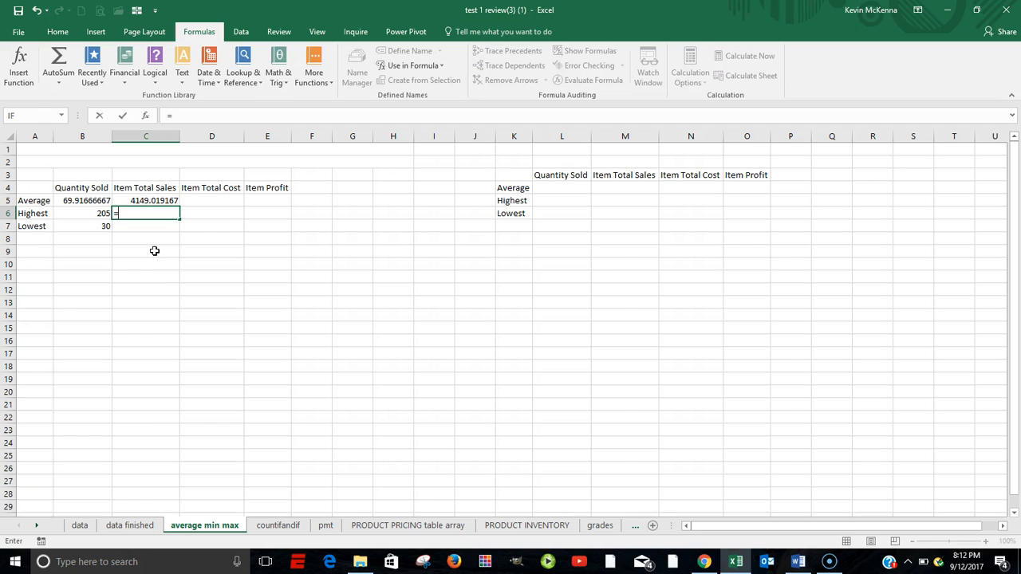
pyautogui.write('ma')
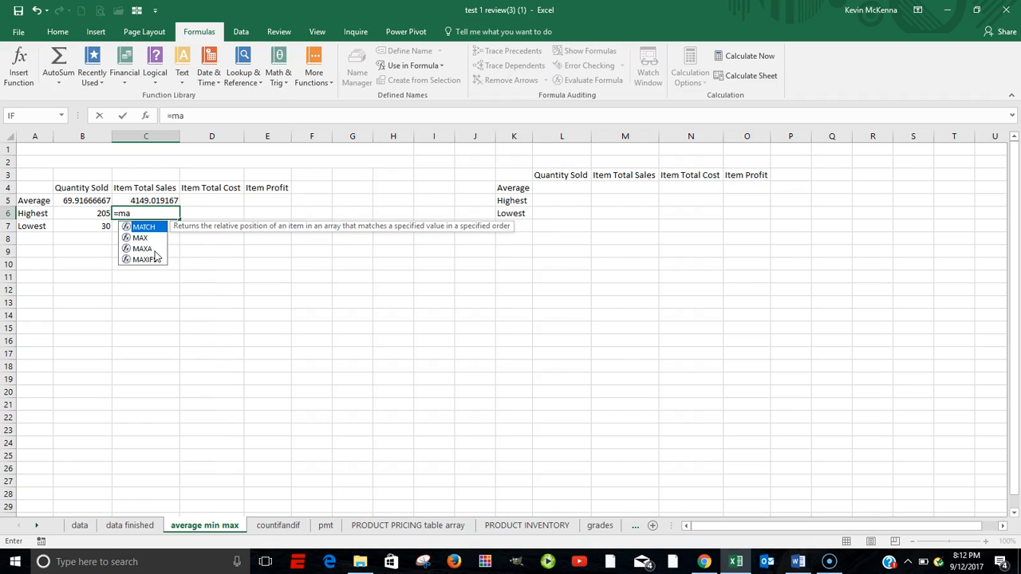
pyautogui.click(147, 241)
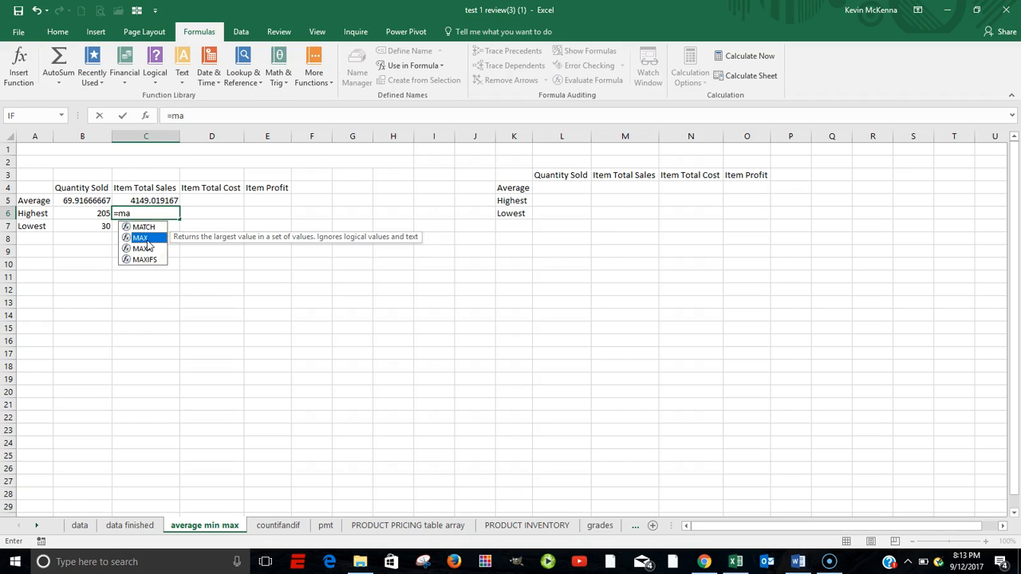
pyautogui.doubleClick(146, 238)
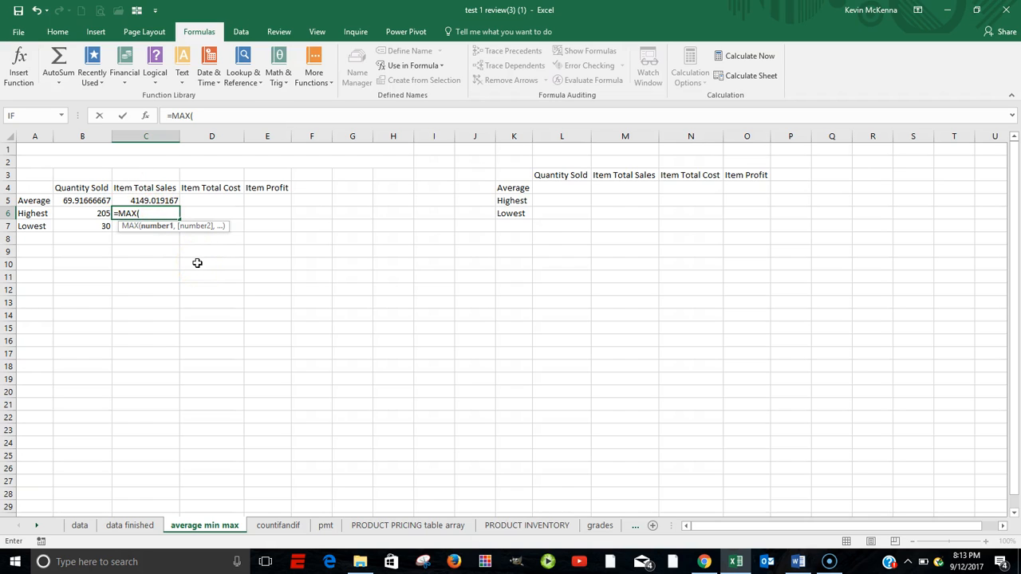
pyautogui.write('it')
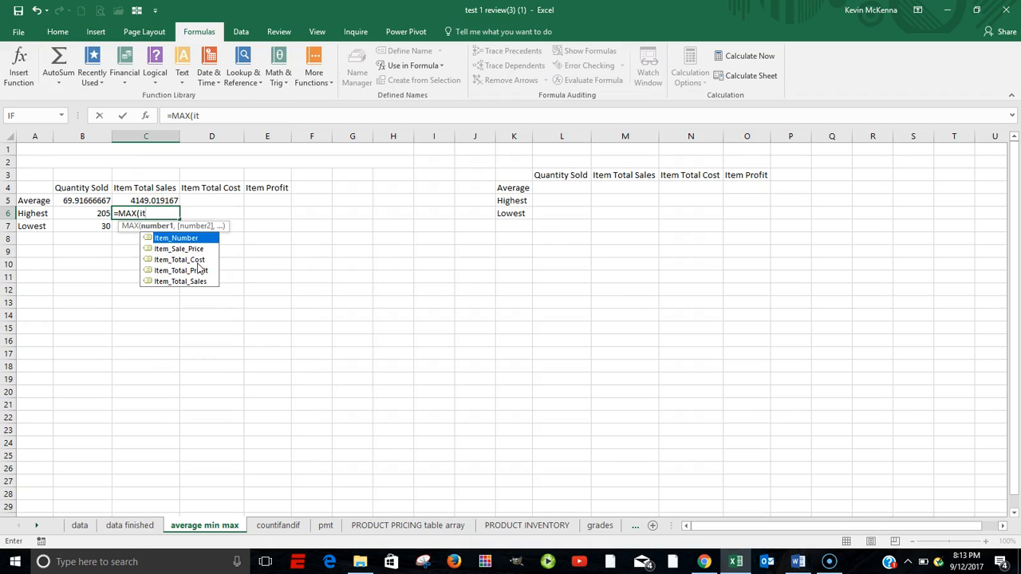
pyautogui.click(195, 284)
pyautogui.click(195, 282)
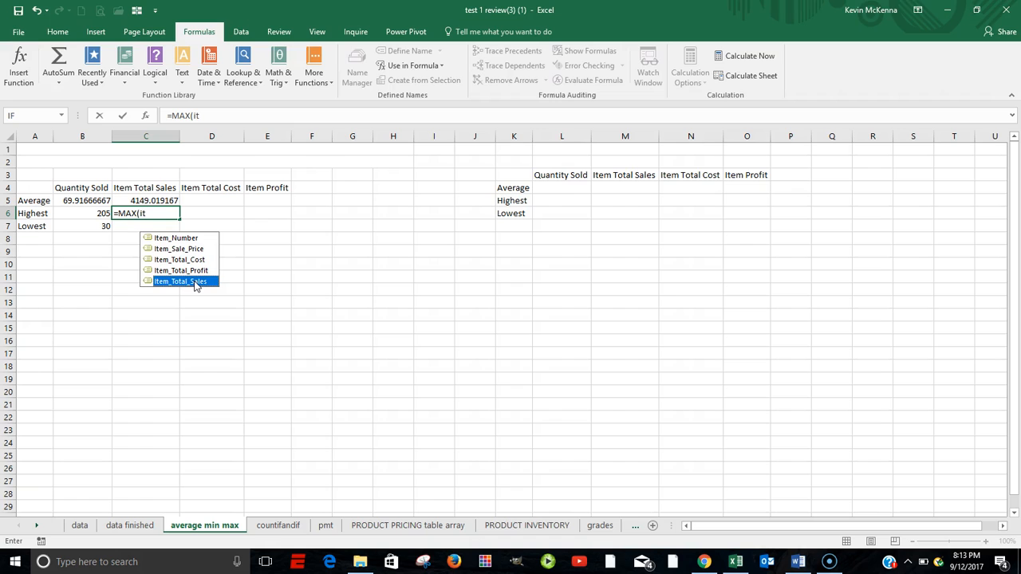
pyautogui.doubleClick(196, 283)
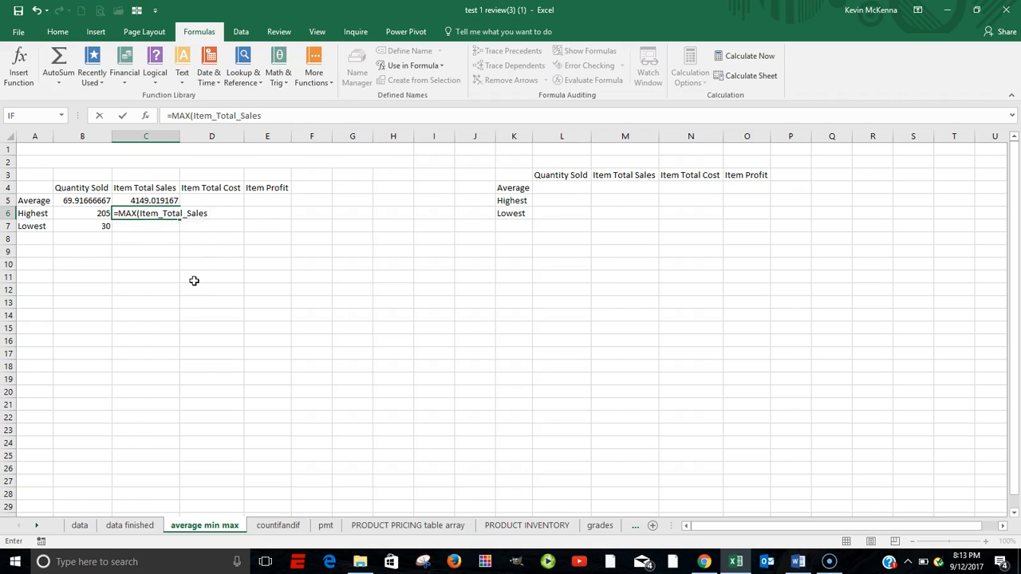
pyautogui.press('Tab')
# - Enter =MIN(Item_Total_Sales) in C7 as the lowest Item Total Sales
pyautogui.click(154, 228)
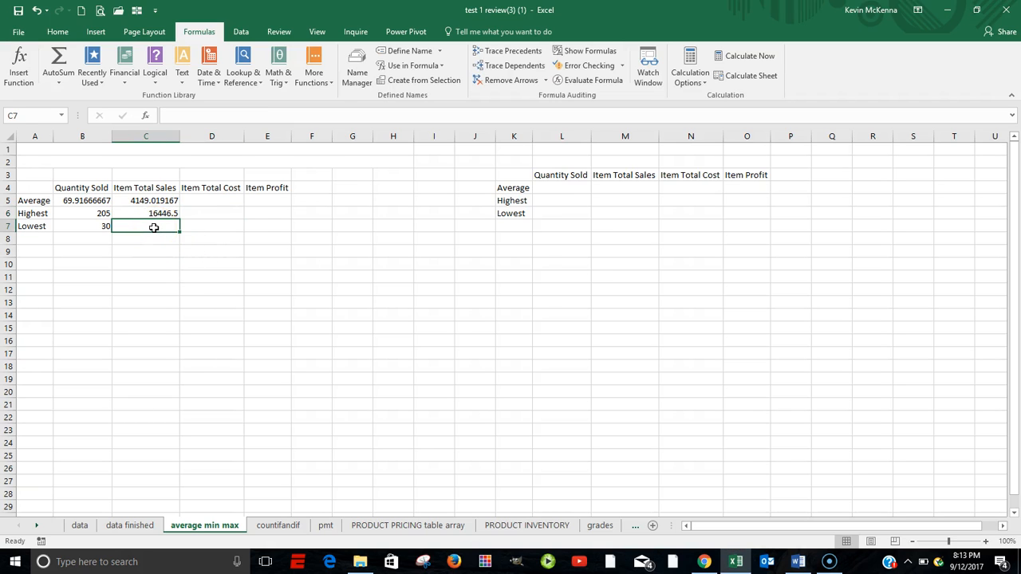
pyautogui.write('=')
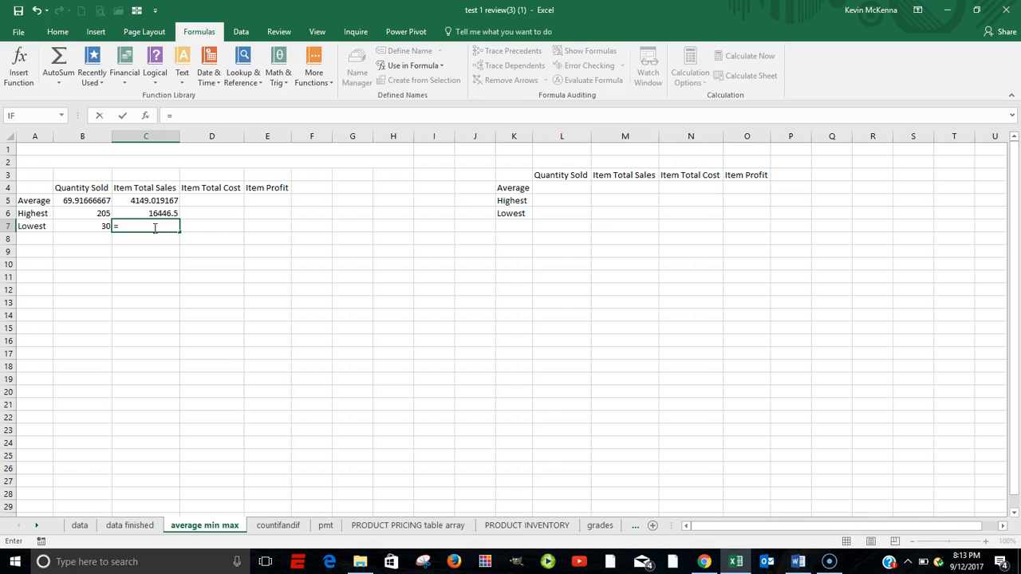
pyautogui.write('min')
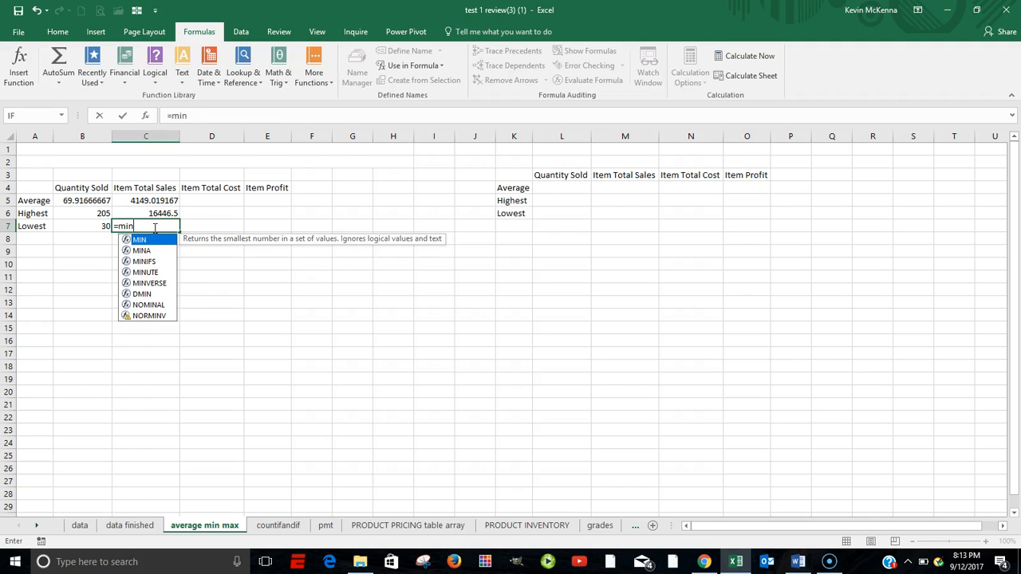
pyautogui.press('Tab')
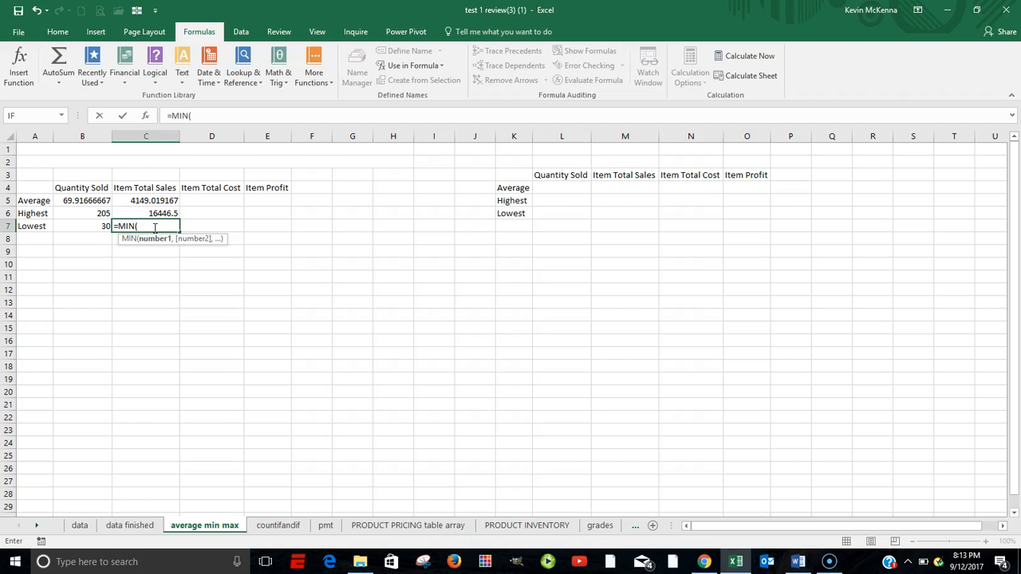
pyautogui.write('it')
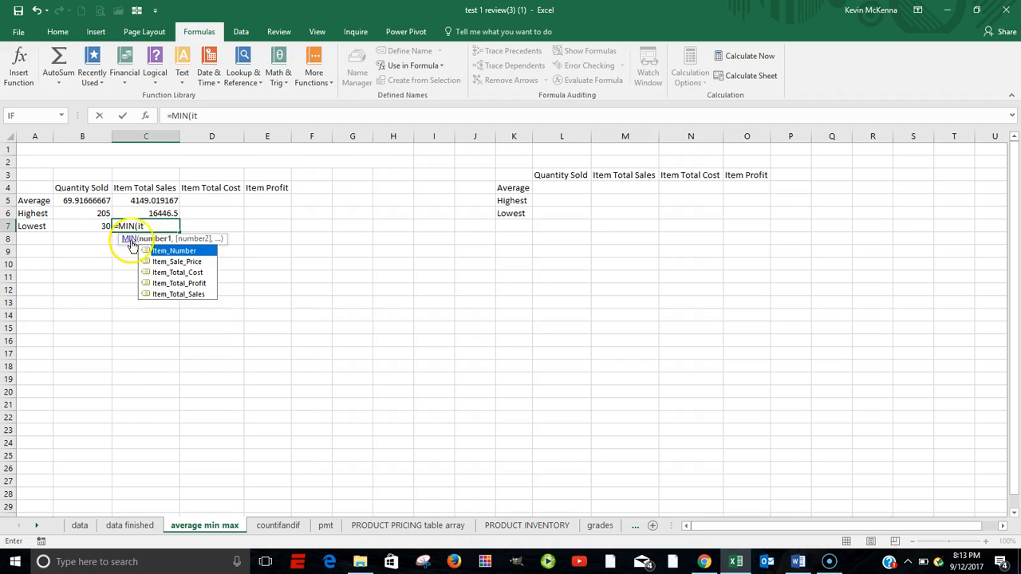
pyautogui.doubleClick(170, 295)
pyautogui.write(')')
pyautogui.press('Tab')
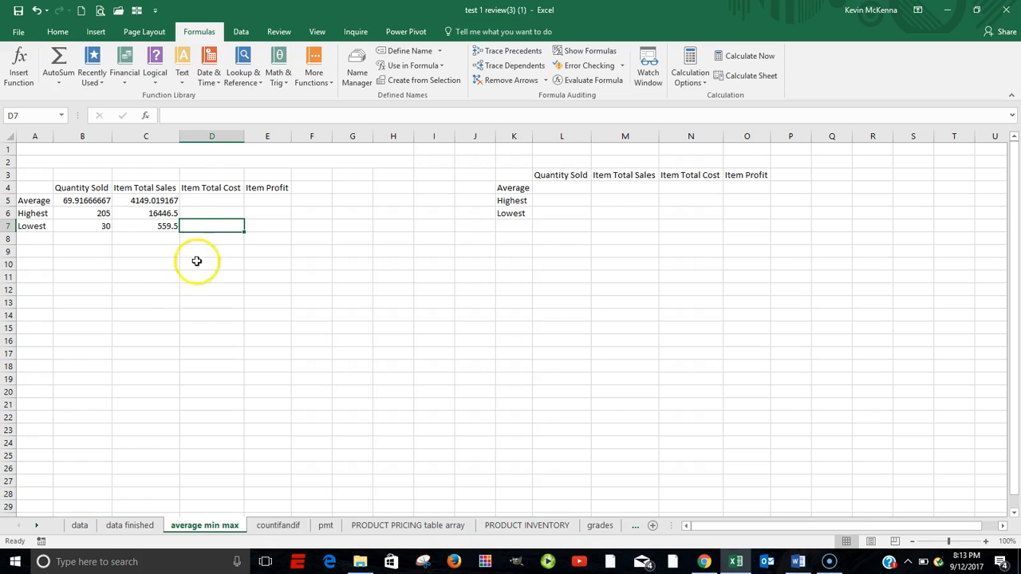
# - Enter =AVERAGE(Item_Total_Cost) in D5 as the average Item Total Cost
pyautogui.click(200, 202)
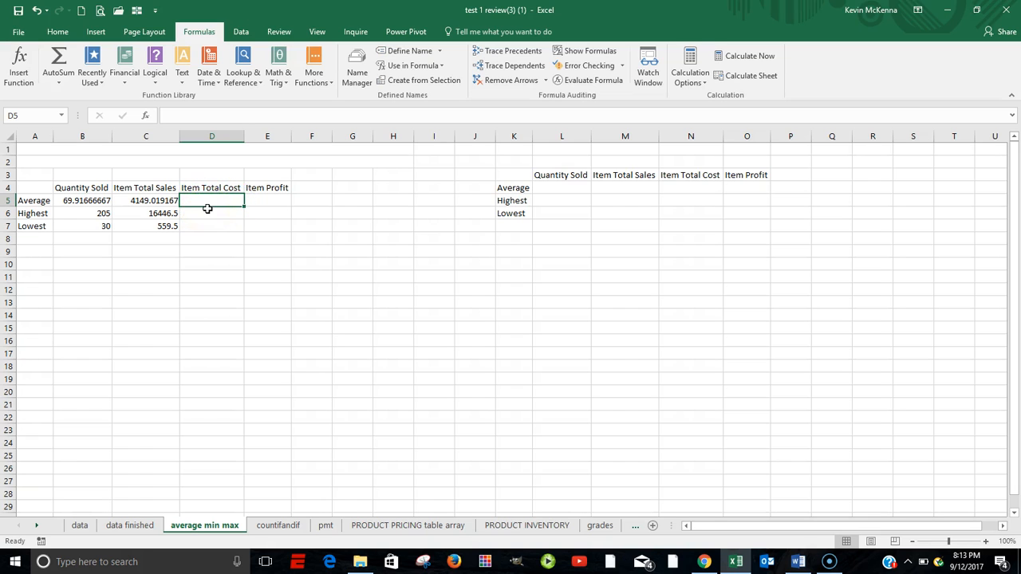
pyautogui.write('=a')
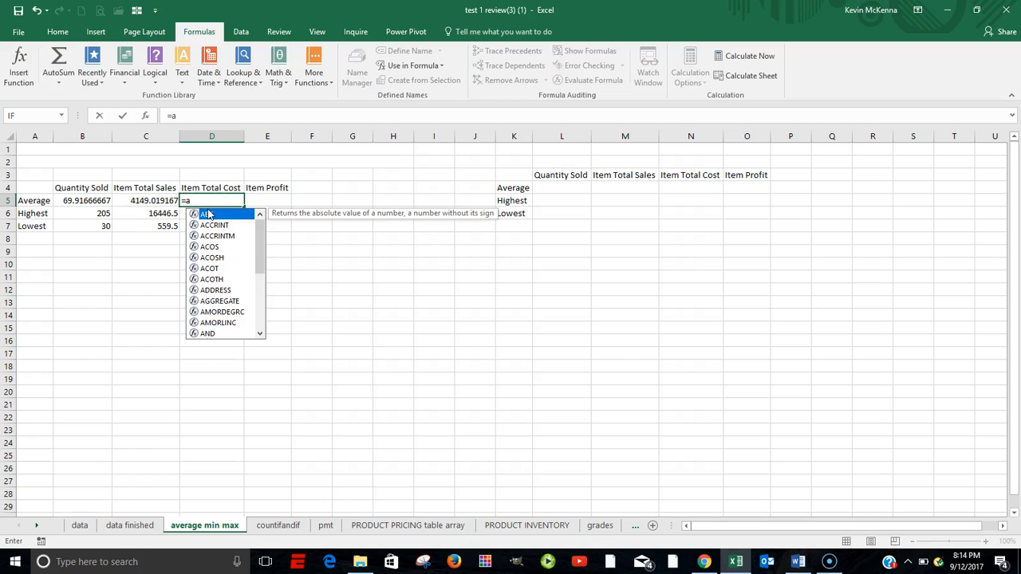
pyautogui.write('v')
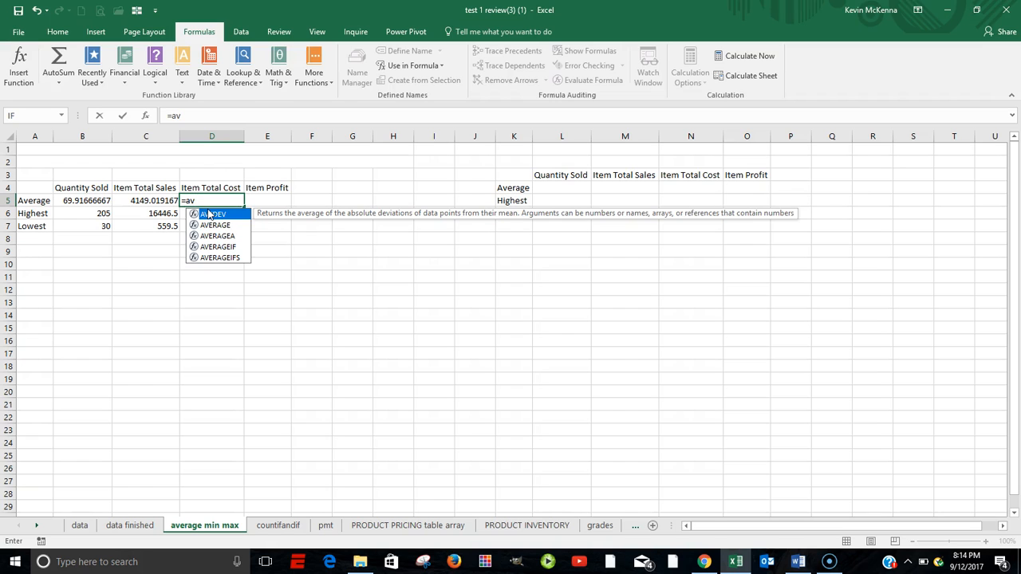
pyautogui.doubleClick(213, 225)
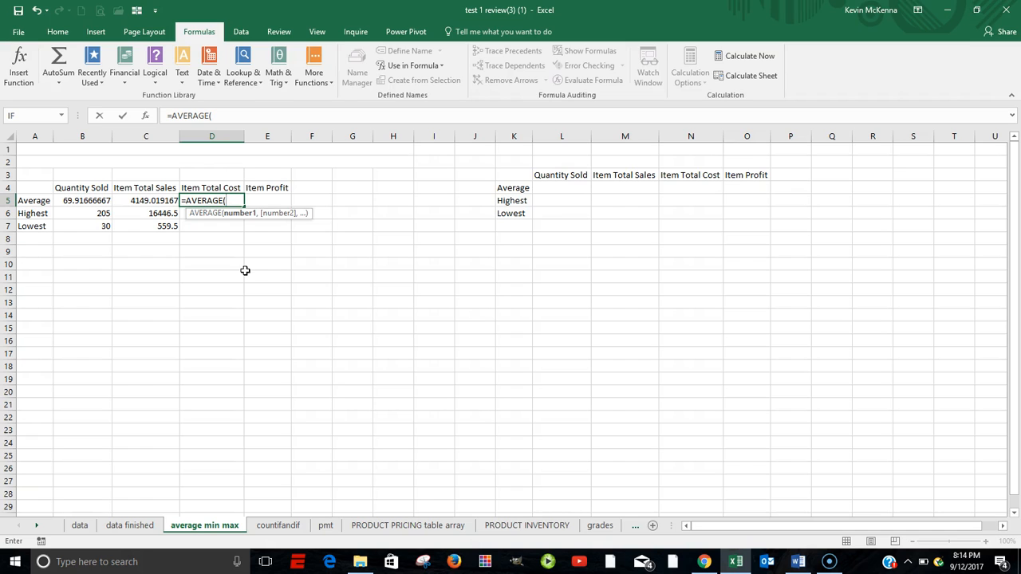
pyautogui.write('i')
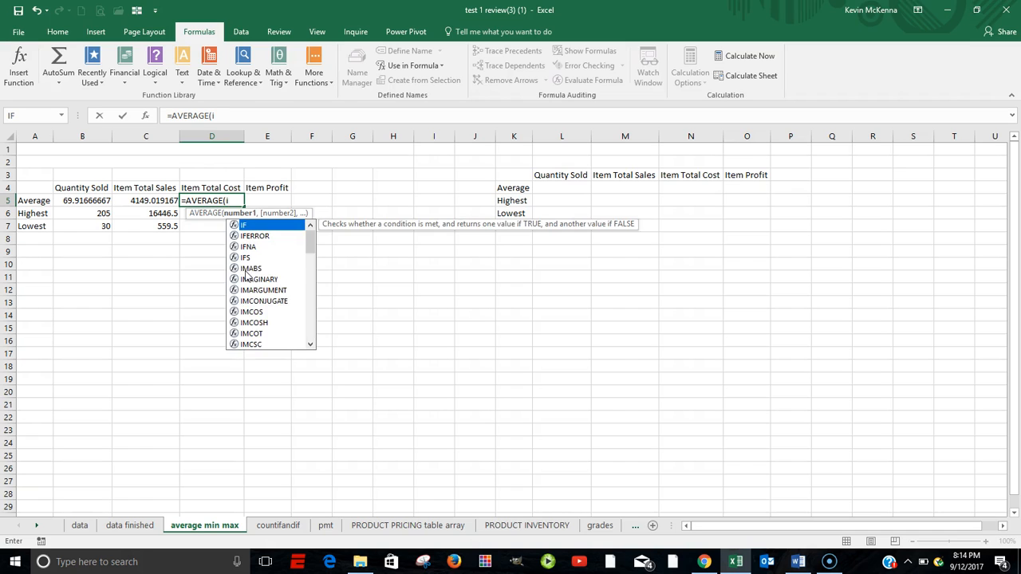
pyautogui.write('t')
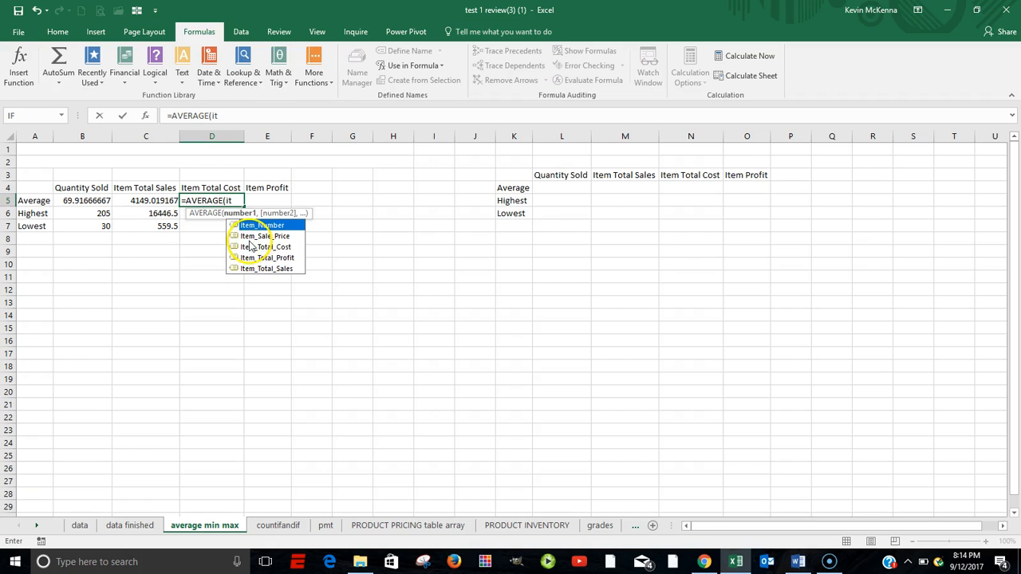
pyautogui.doubleClick(255, 249)
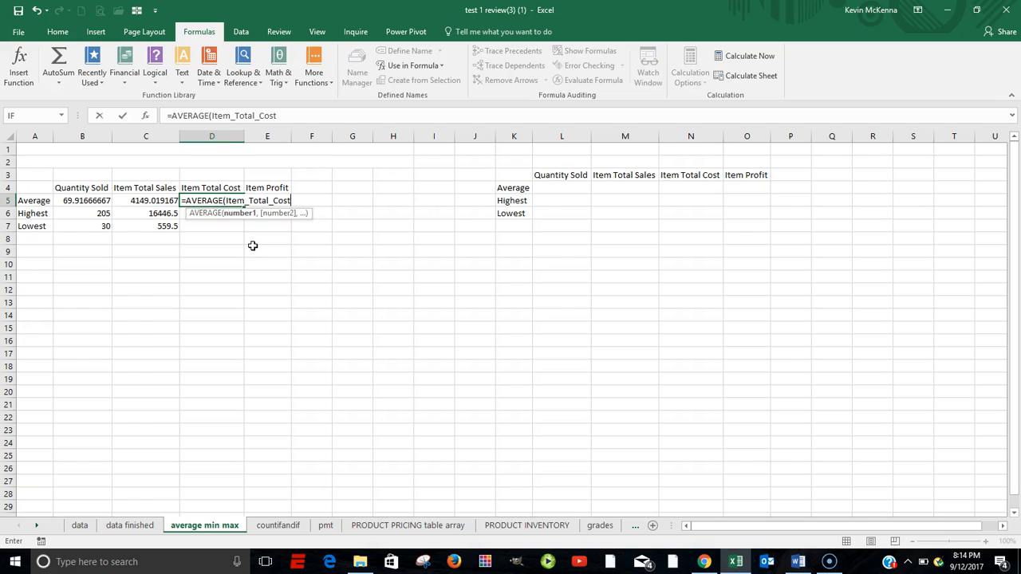
pyautogui.press('Tab')
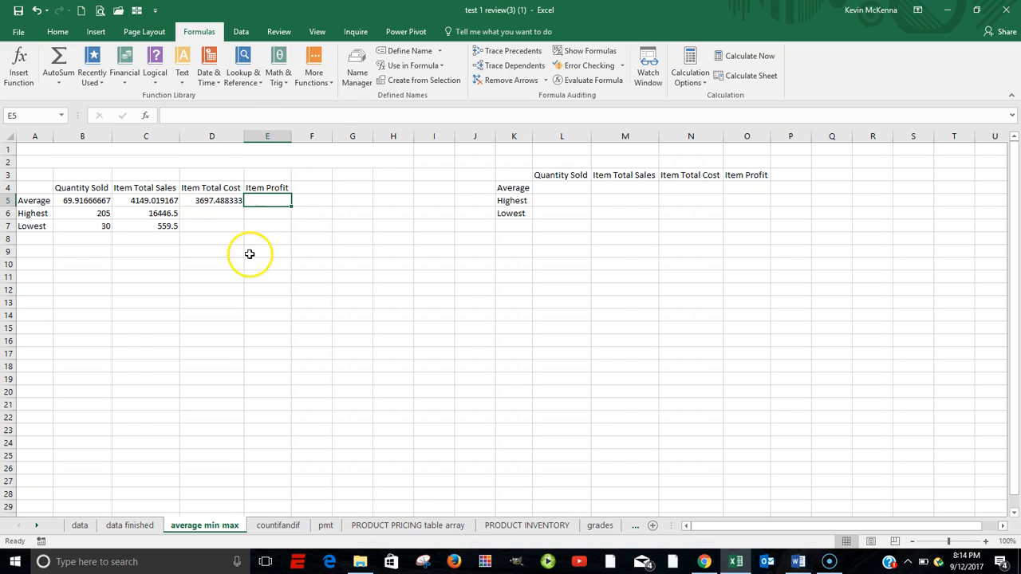
# - Enter =MAX(Item_Total_Cost) in D6 as the highest Item Total Cost
pyautogui.click(200, 212)
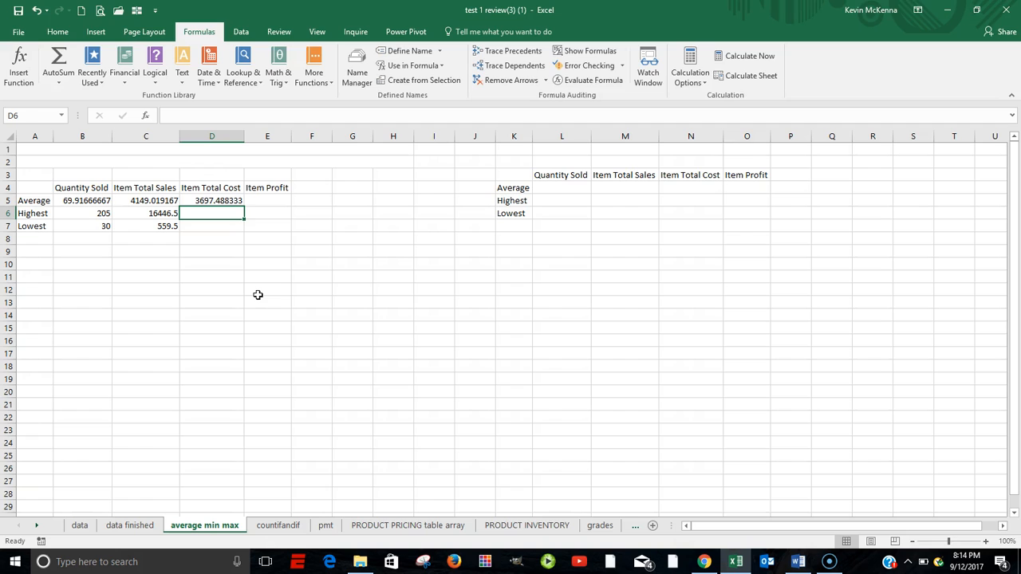
pyautogui.write('=m')
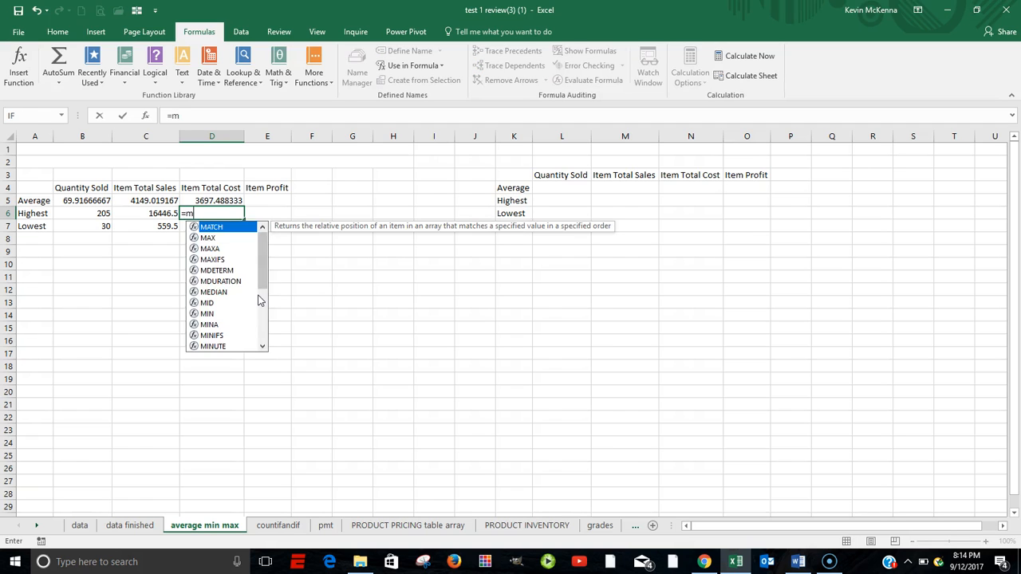
pyautogui.write('ax')
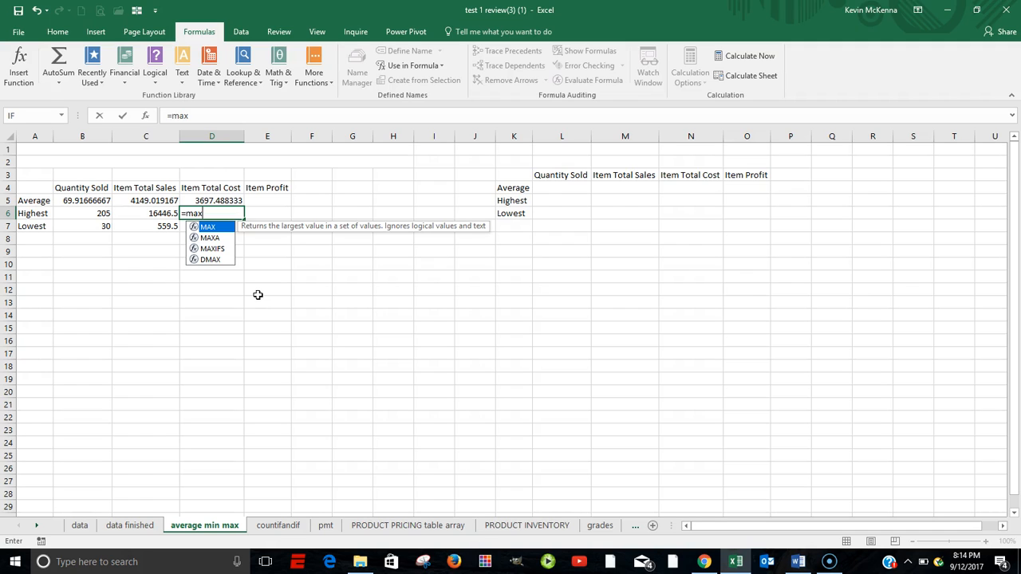
pyautogui.press('Tab')
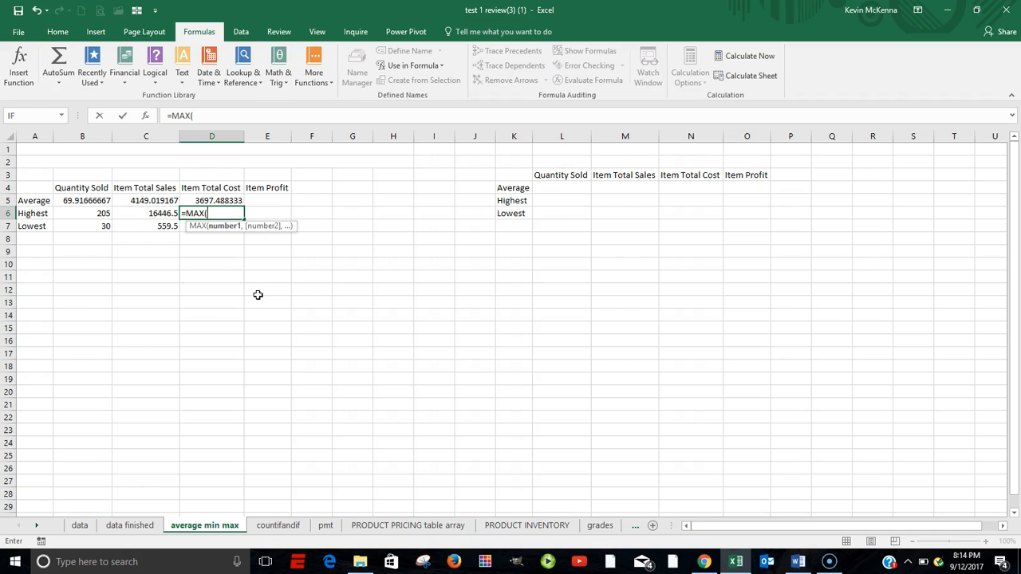
pyautogui.write('it')
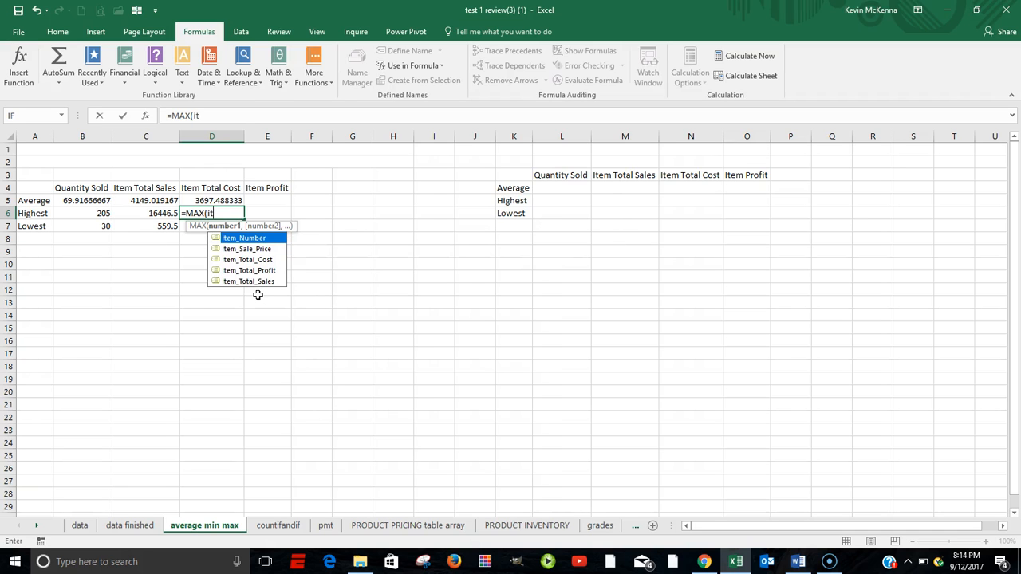
pyautogui.click(254, 261)
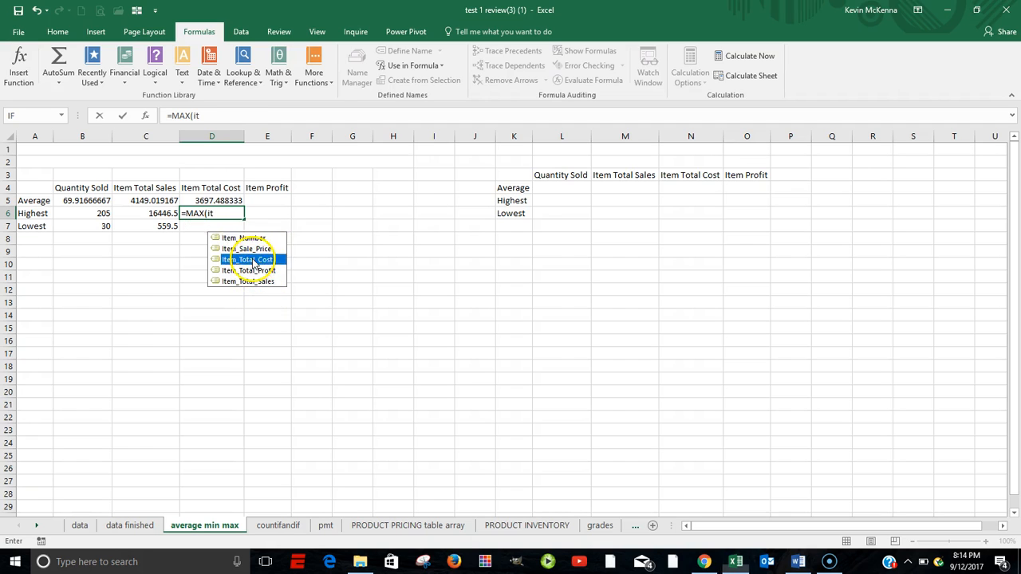
pyautogui.doubleClick(254, 261)
pyautogui.press('Tab')
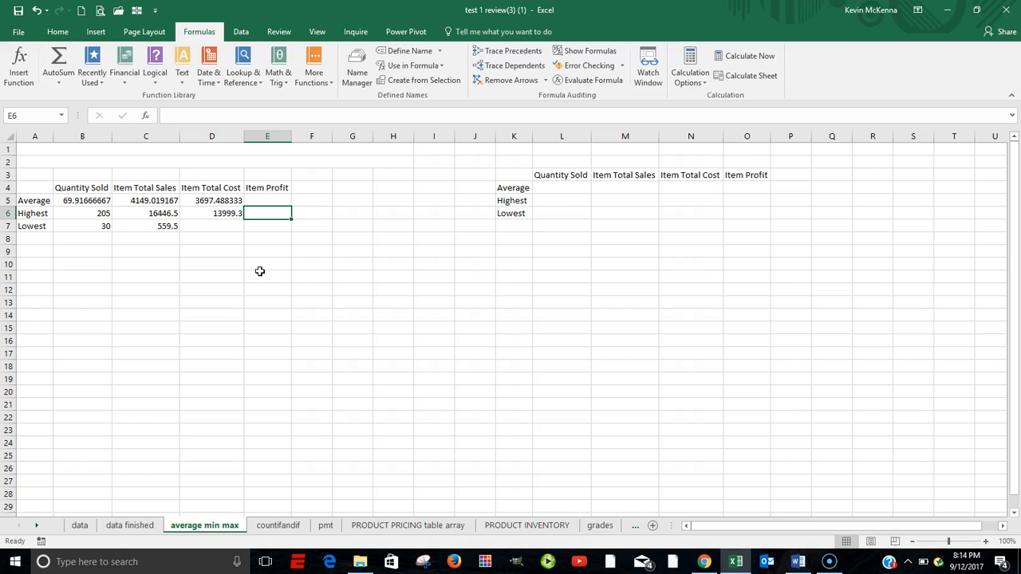
# - Enter =MIN(Item_Total_Cost) in D7 as the lowest Item Total Cost
pyautogui.click(223, 227)
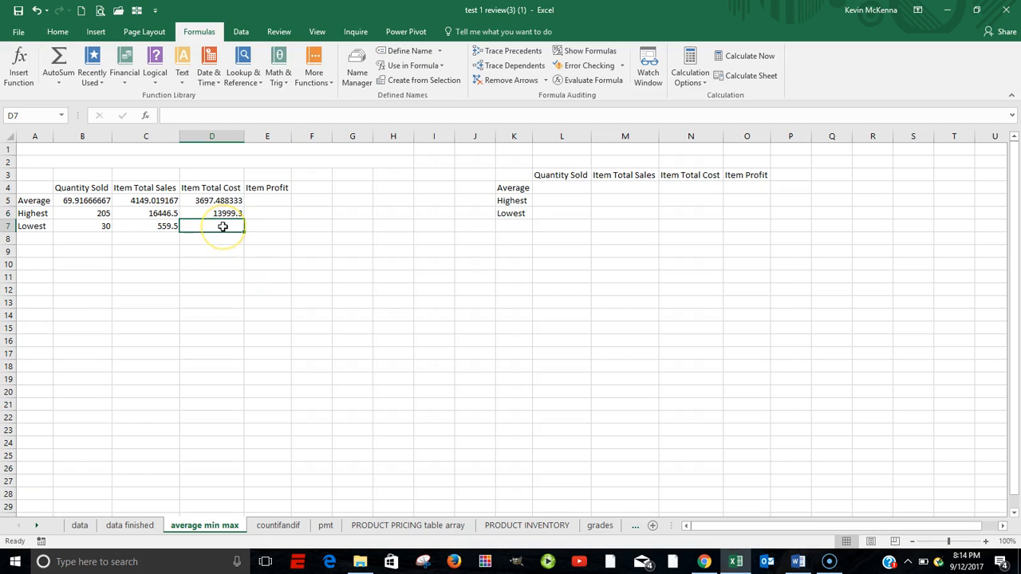
pyautogui.write('=')
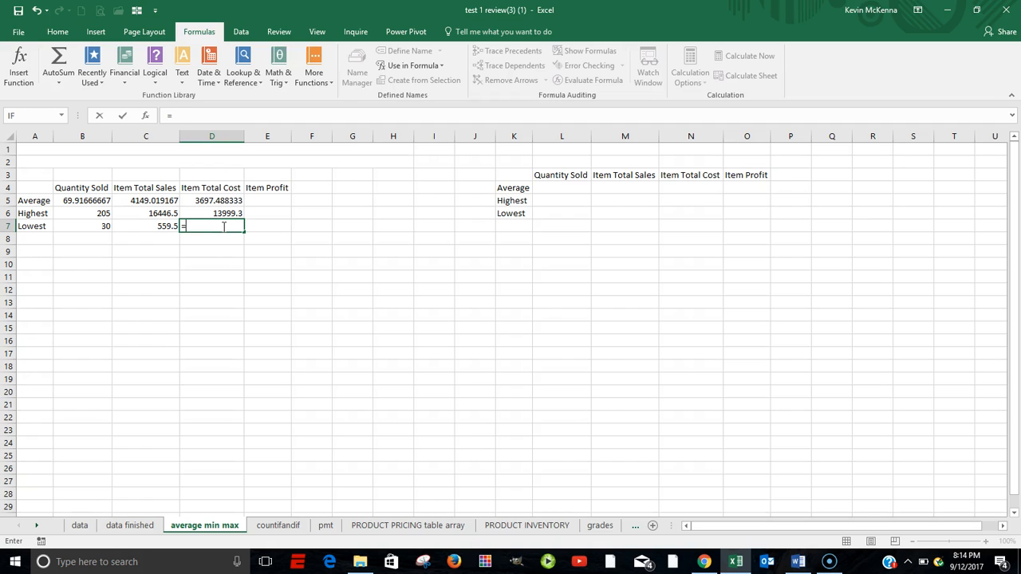
pyautogui.write('min')
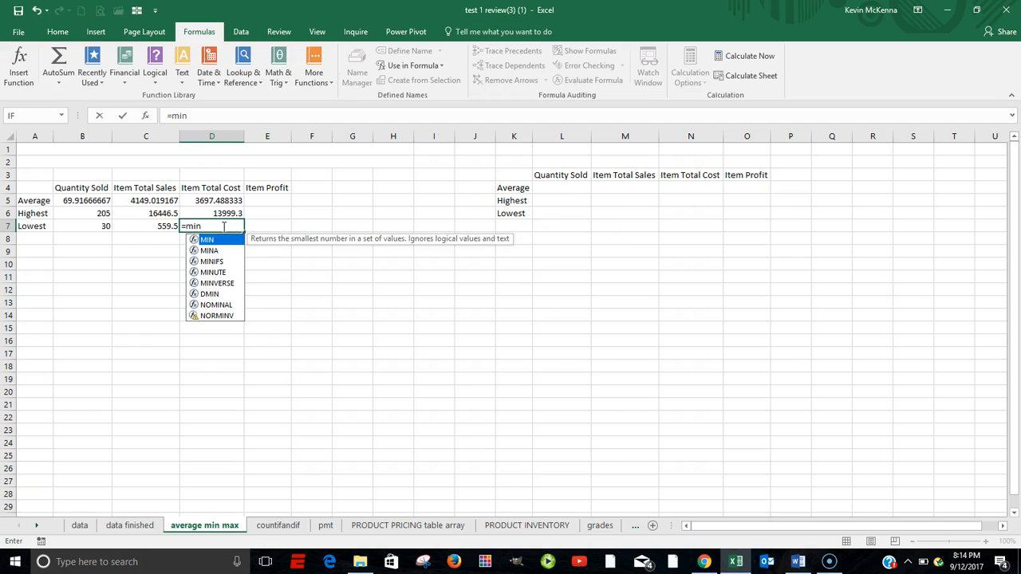
pyautogui.press('Tab')
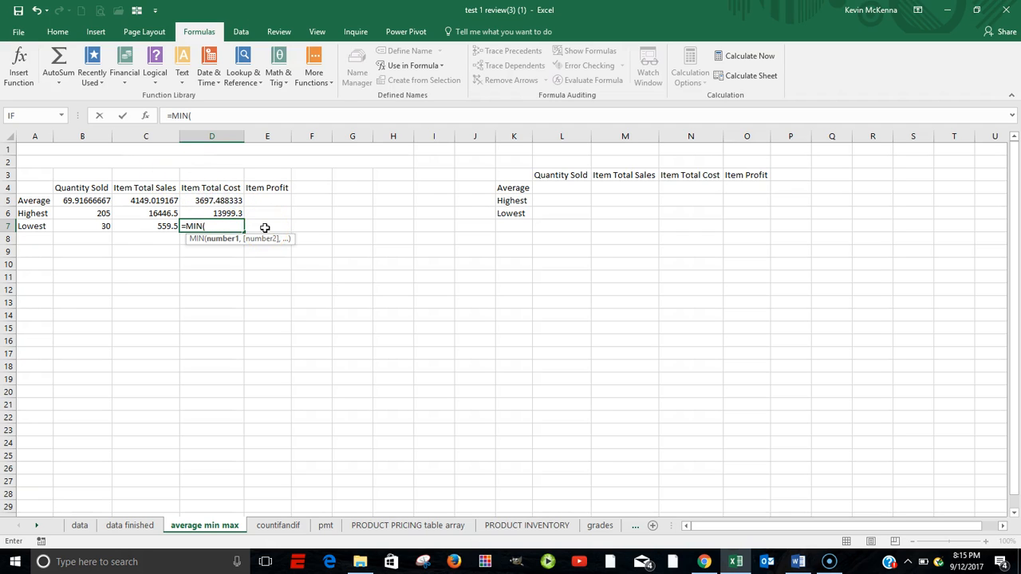
pyautogui.write('it')
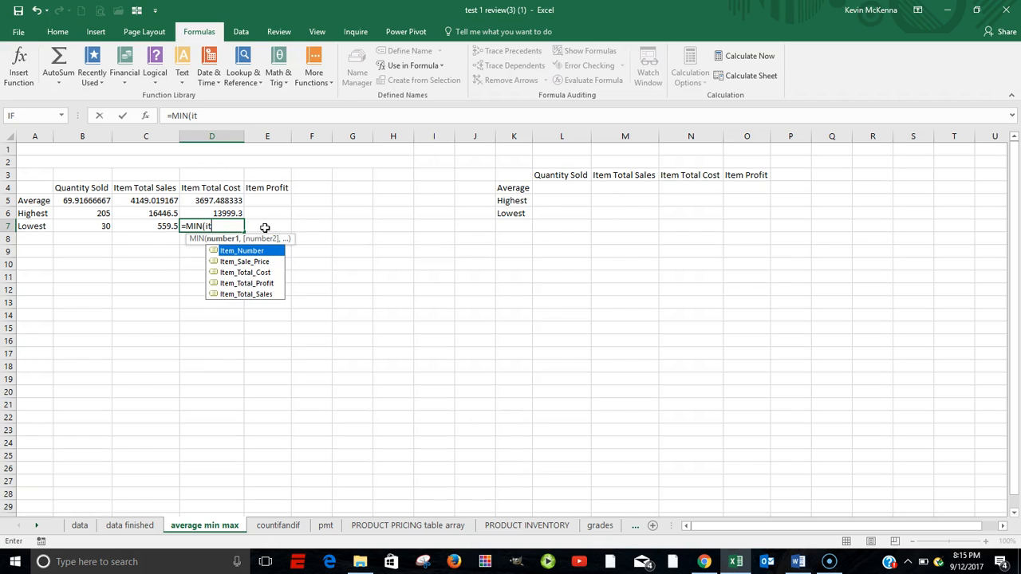
pyautogui.click(269, 275)
pyautogui.doubleClick(268, 273)
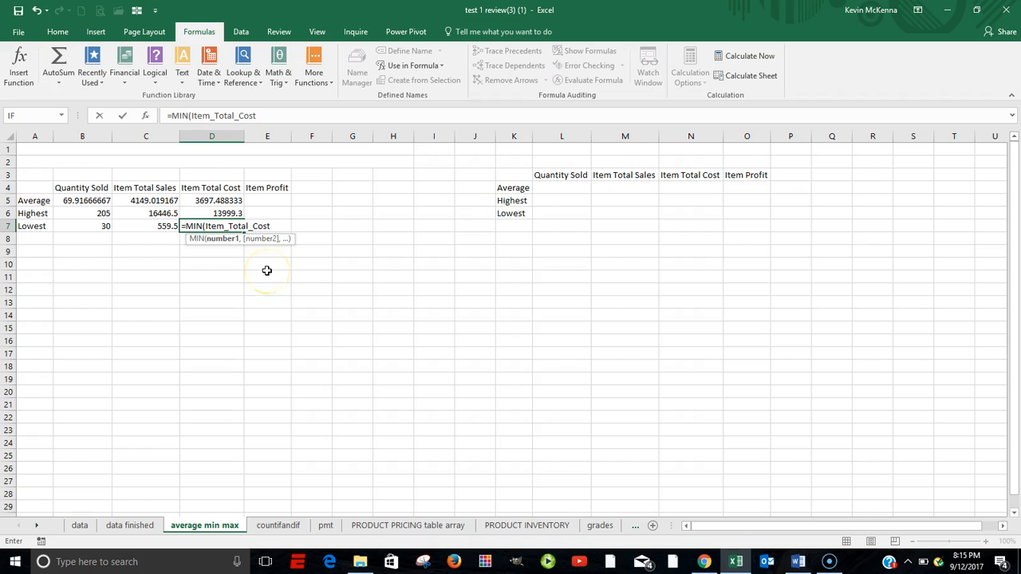
pyautogui.write(')')
pyautogui.press('Tab')
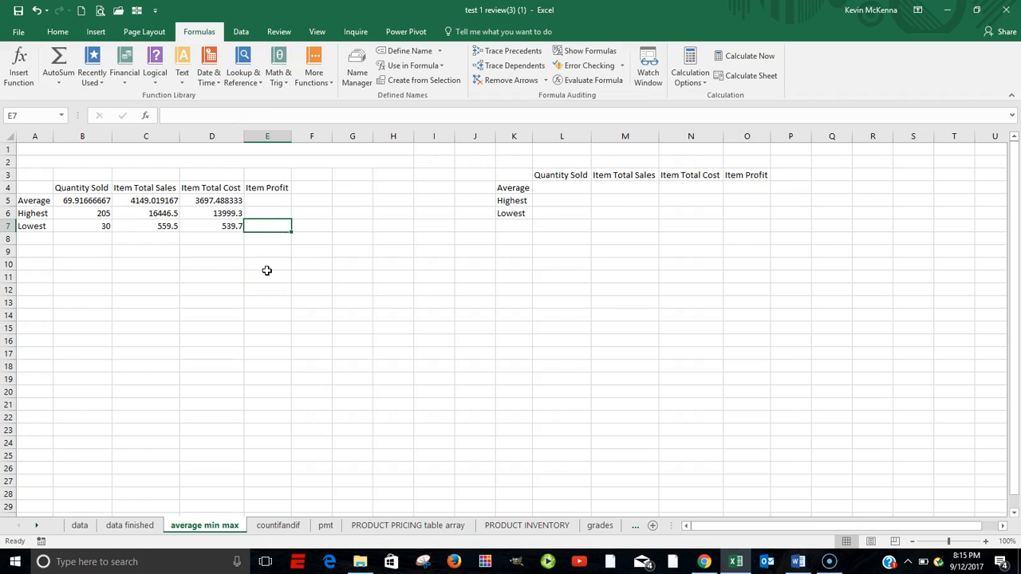
# - Enter =AVERAGE(Item_Total_Profit) in E5 as the average Item Profit
pyautogui.click(267, 200)
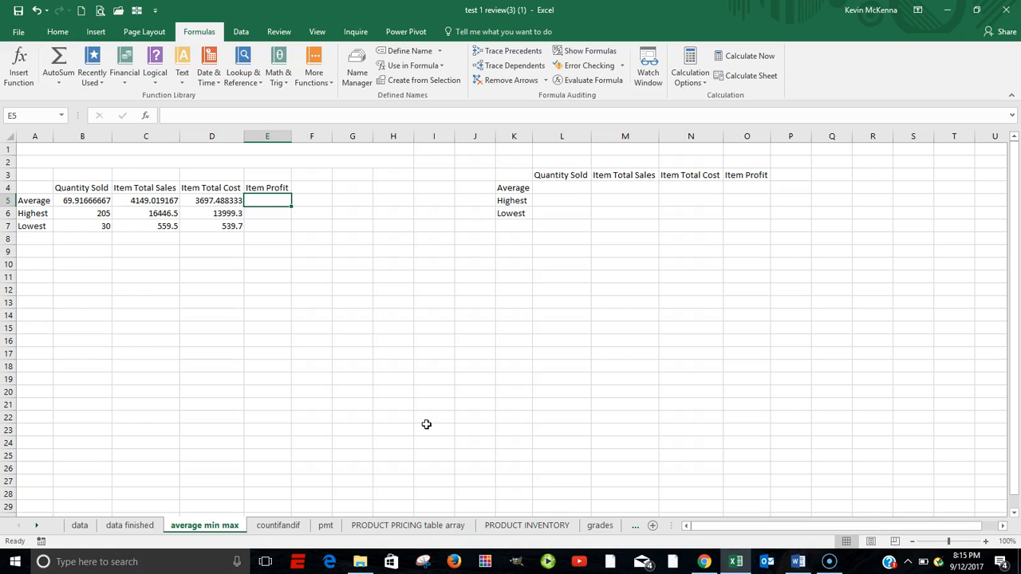
pyautogui.write('=')
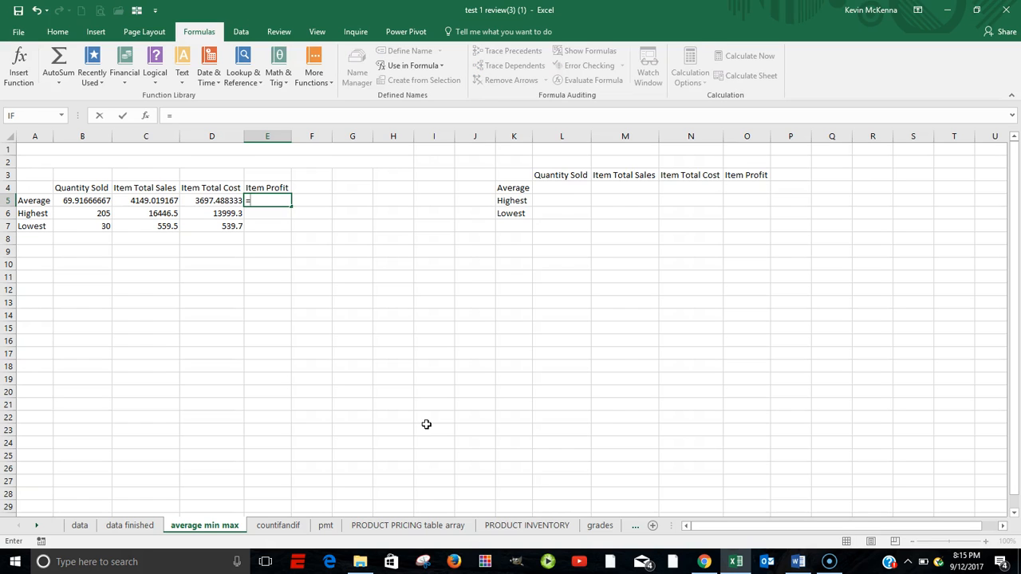
pyautogui.write('aver')
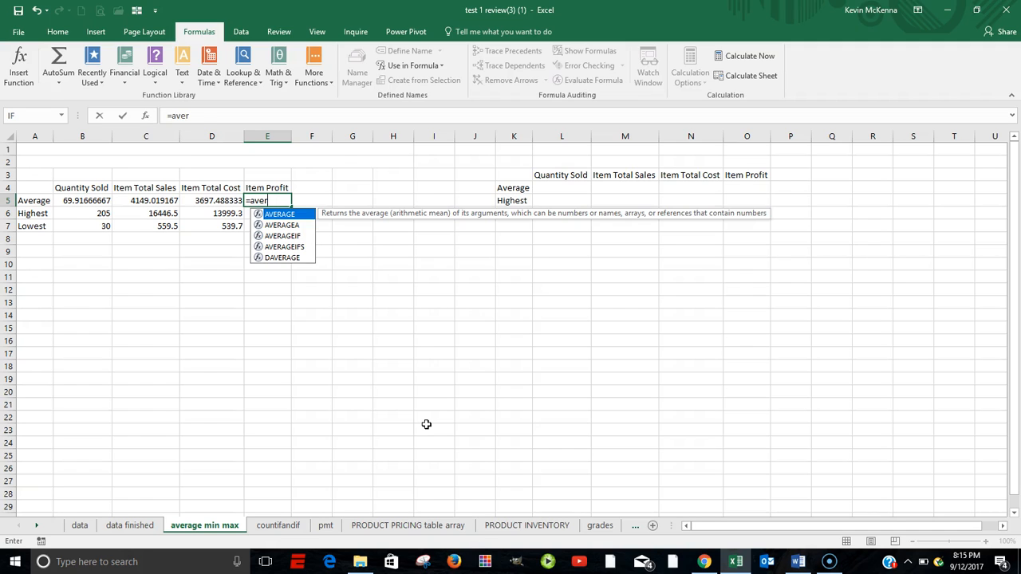
pyautogui.press('Tab')
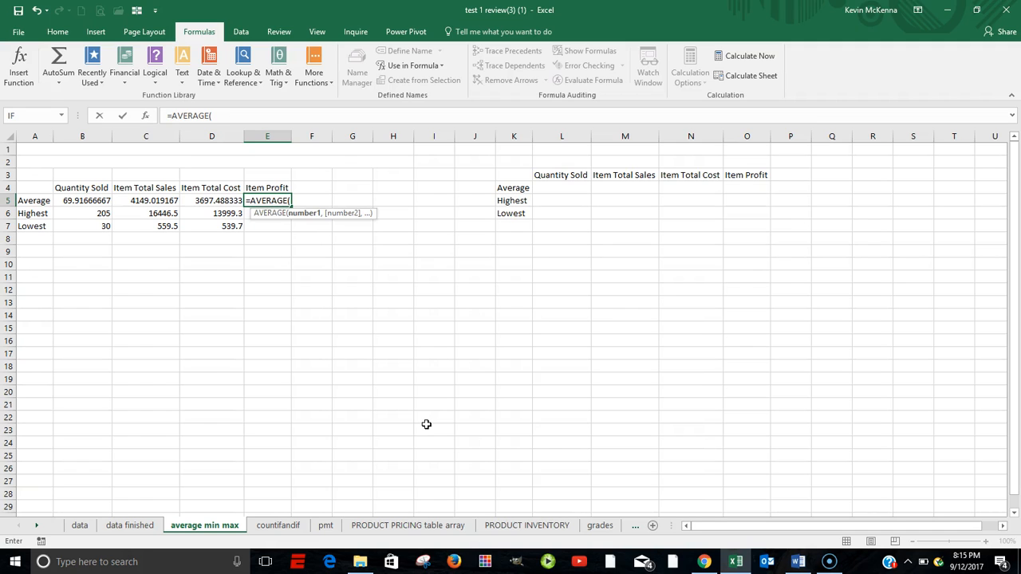
pyautogui.write('it')
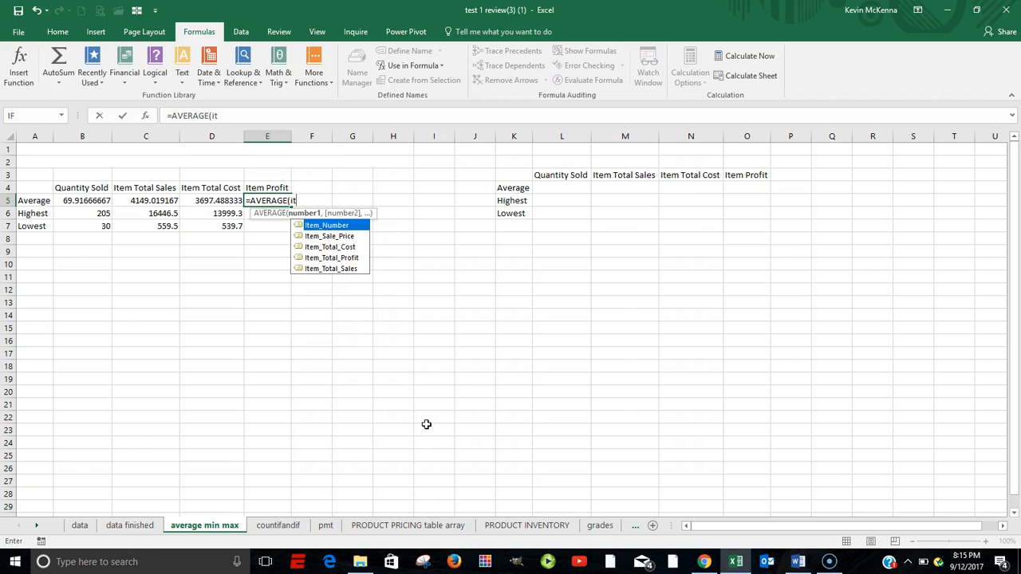
pyautogui.doubleClick(317, 257)
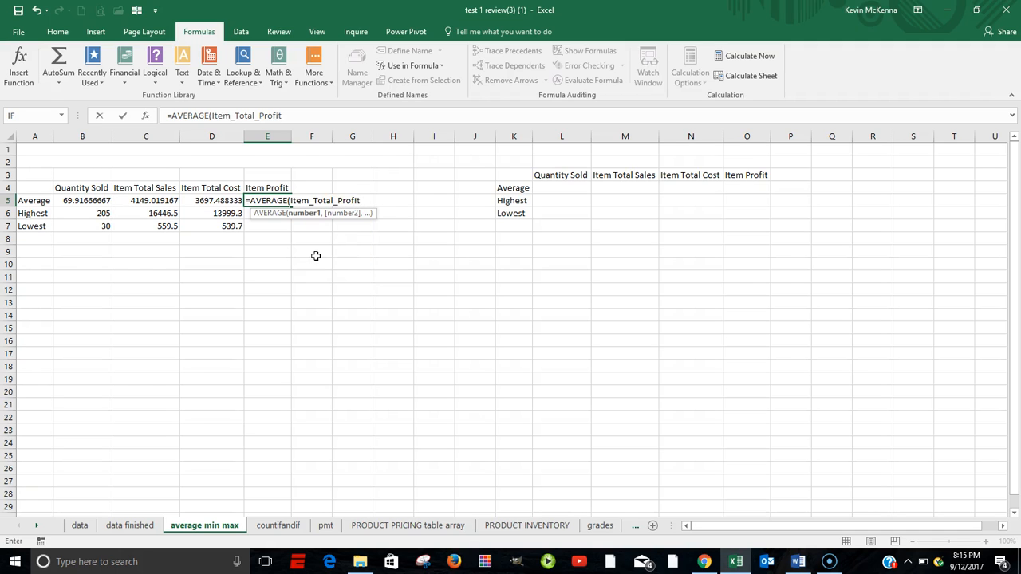
pyautogui.press('Tab')
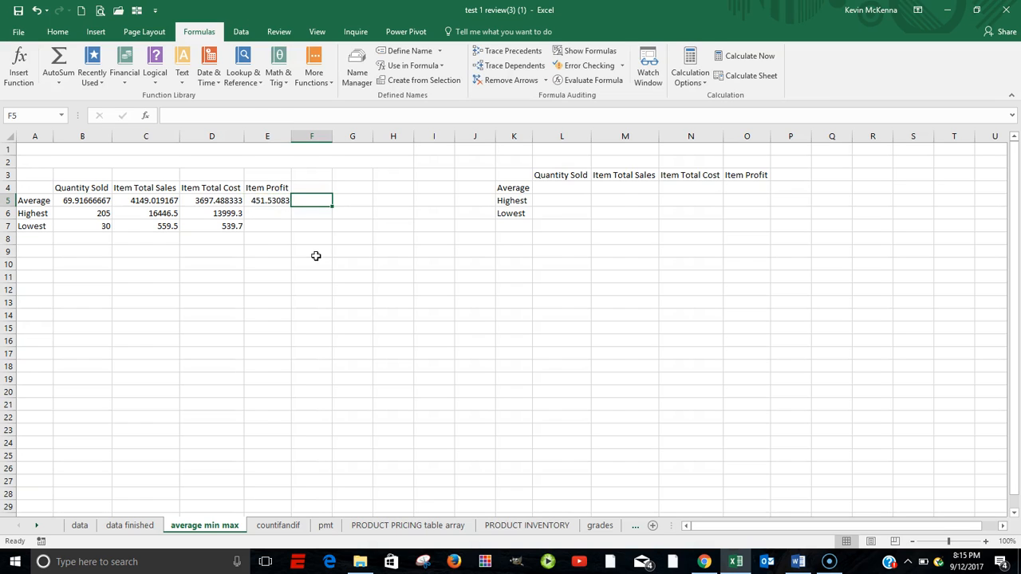
# - Enter =MAX(Item_Total_Profit) in E6 as the highest Item Profit
pyautogui.click(265, 214)
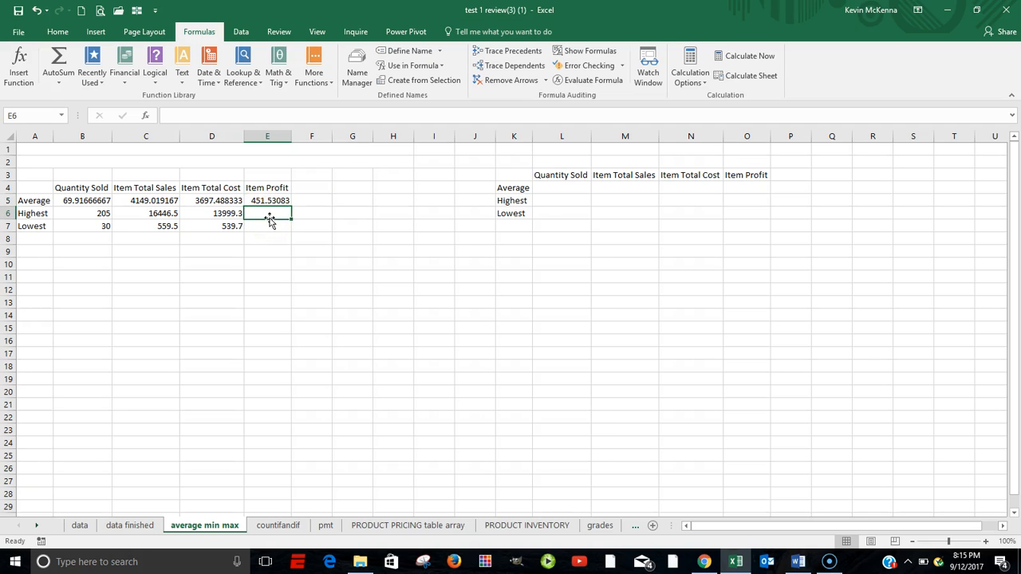
pyautogui.write('=m')
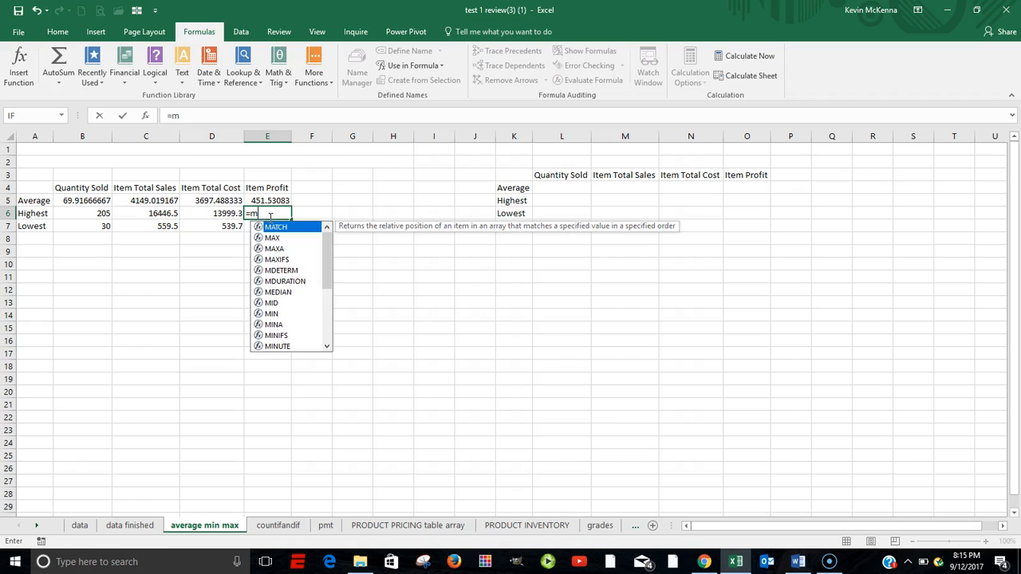
pyautogui.write('ax')
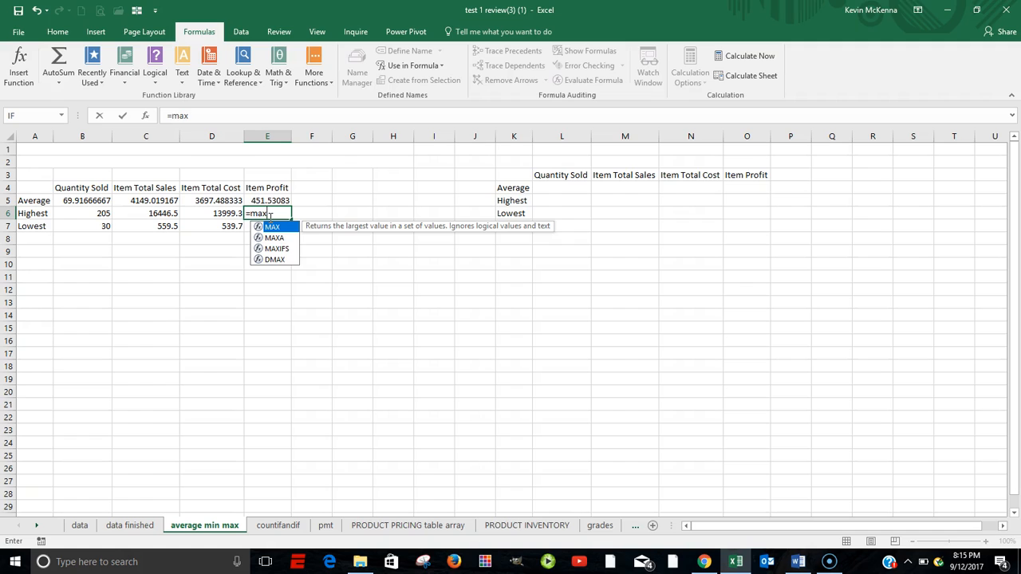
pyautogui.press('Tab')
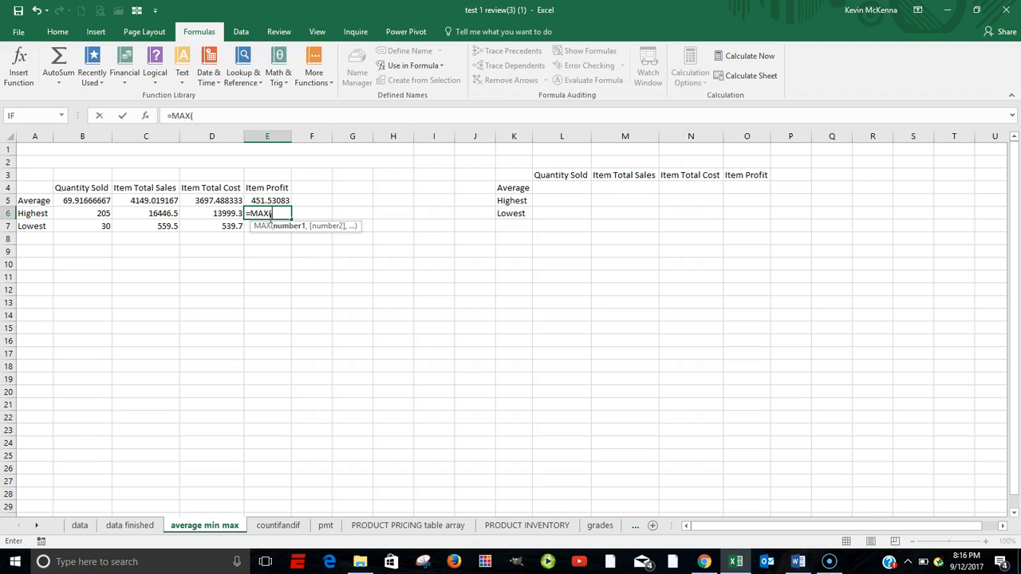
pyautogui.write('it')
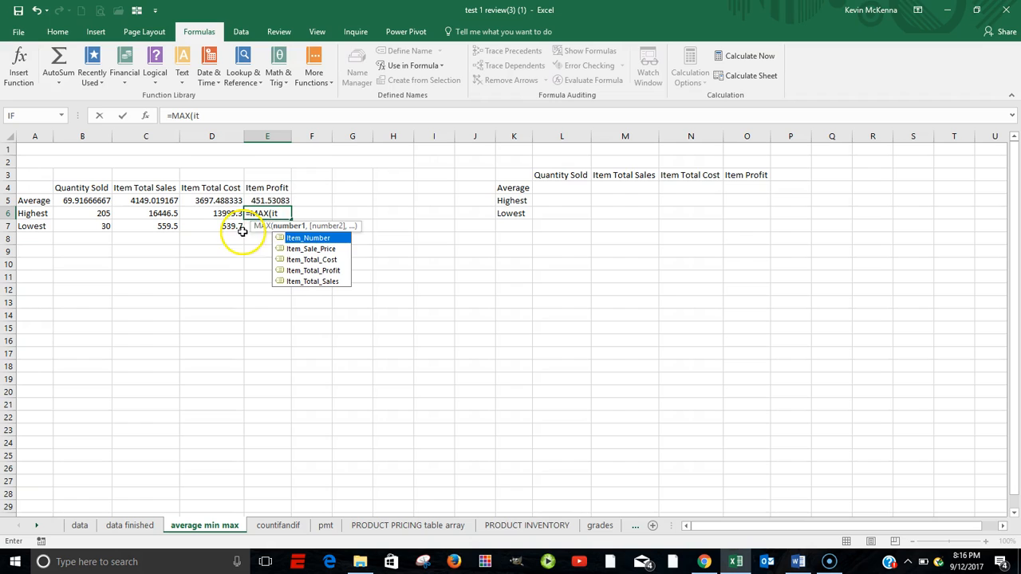
pyautogui.doubleClick(311, 272)
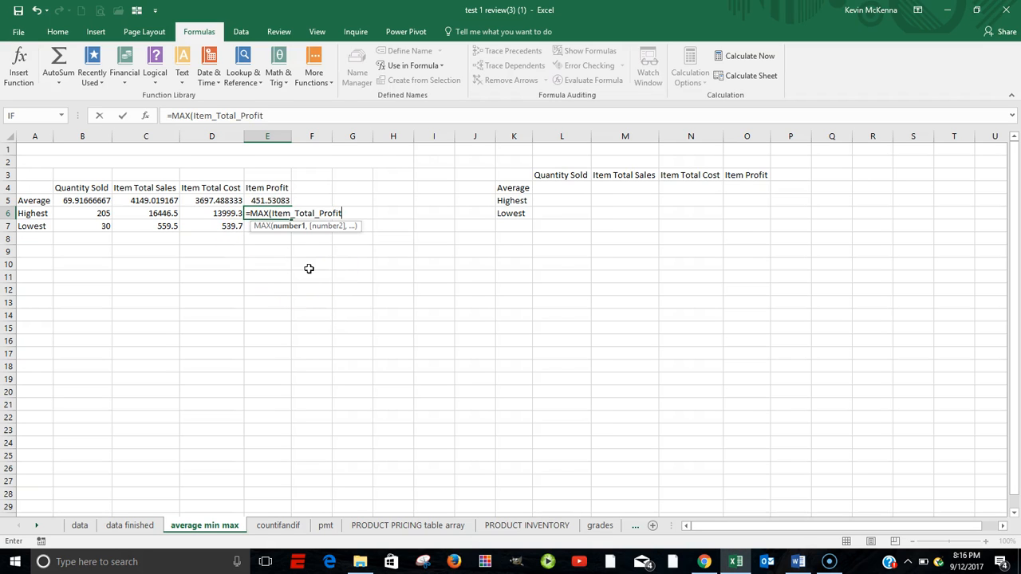
pyautogui.press('Tab')
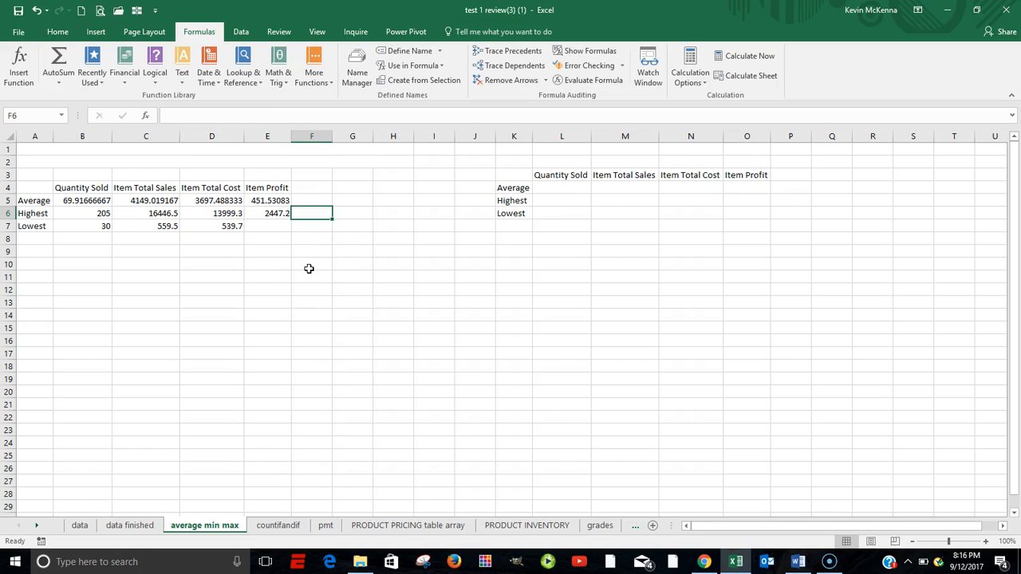
# - Enter =MIN(Item_Total_Profit) in E7 as the lowest Item Profit
pyautogui.click(267, 227)
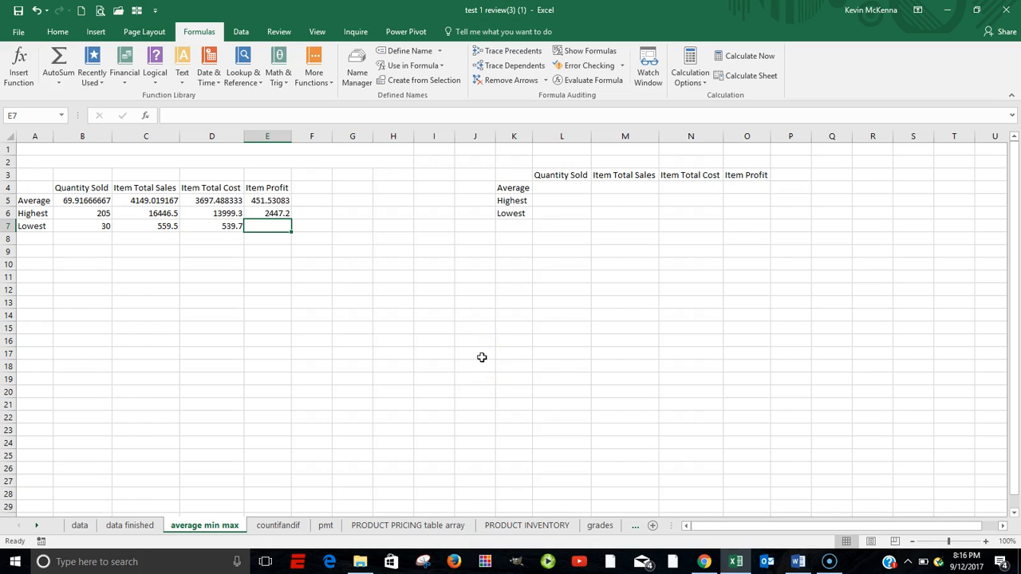
pyautogui.write('=min')
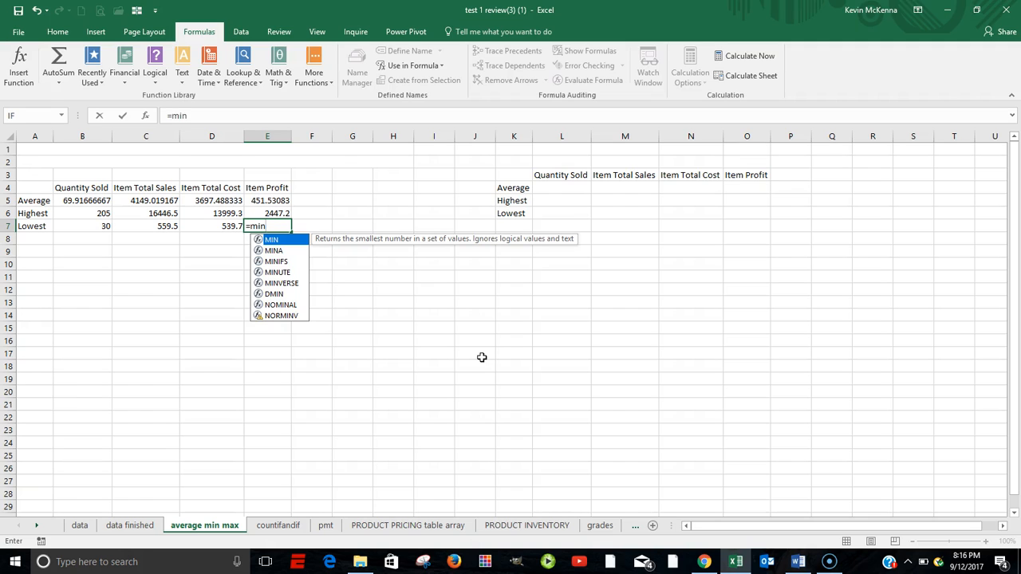
pyautogui.press('Tab')
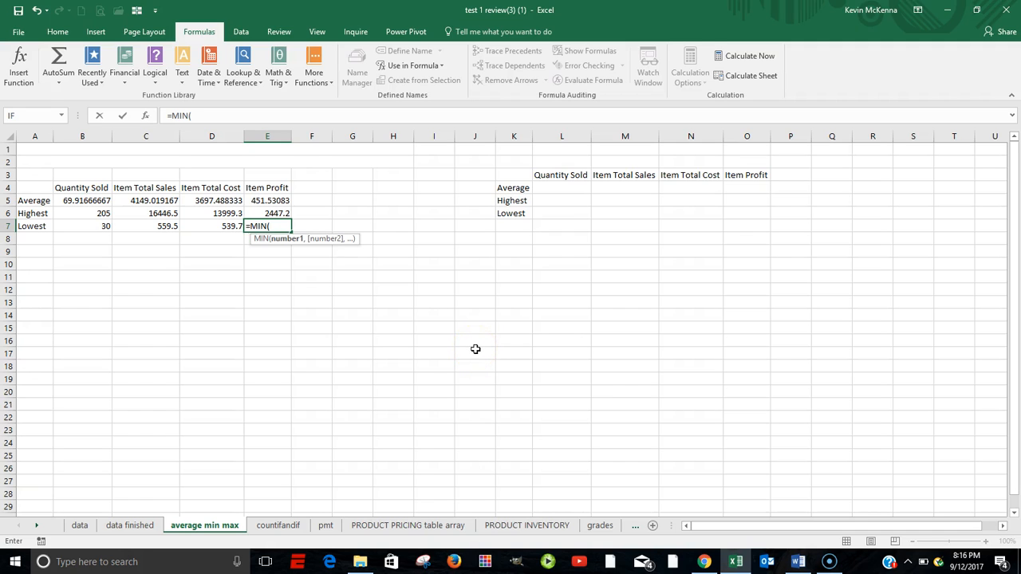
pyautogui.write('it')
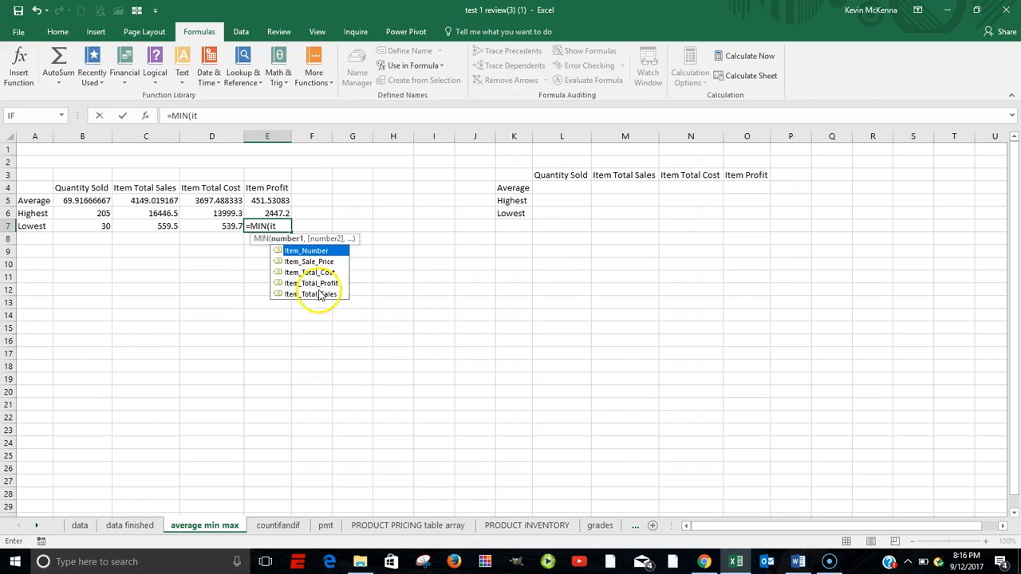
pyautogui.click(301, 284)
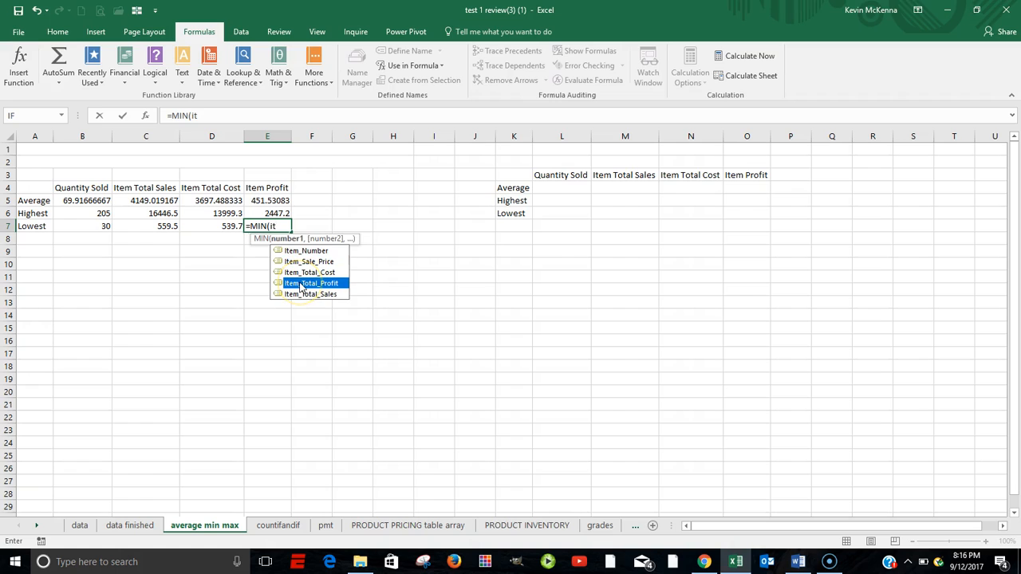
pyautogui.doubleClick(301, 284)
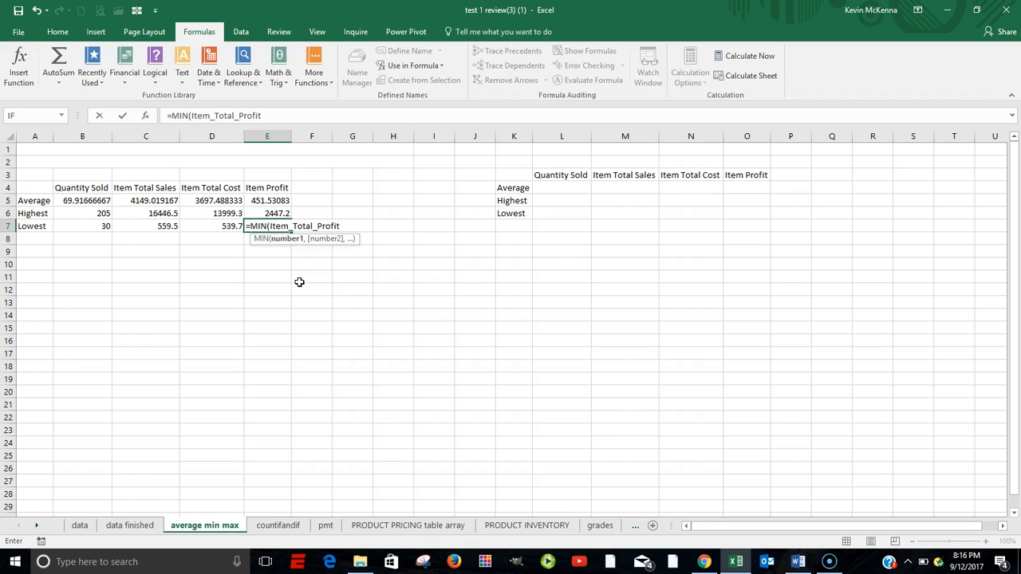
pyautogui.press('Return')
pyautogui.press('Tab')
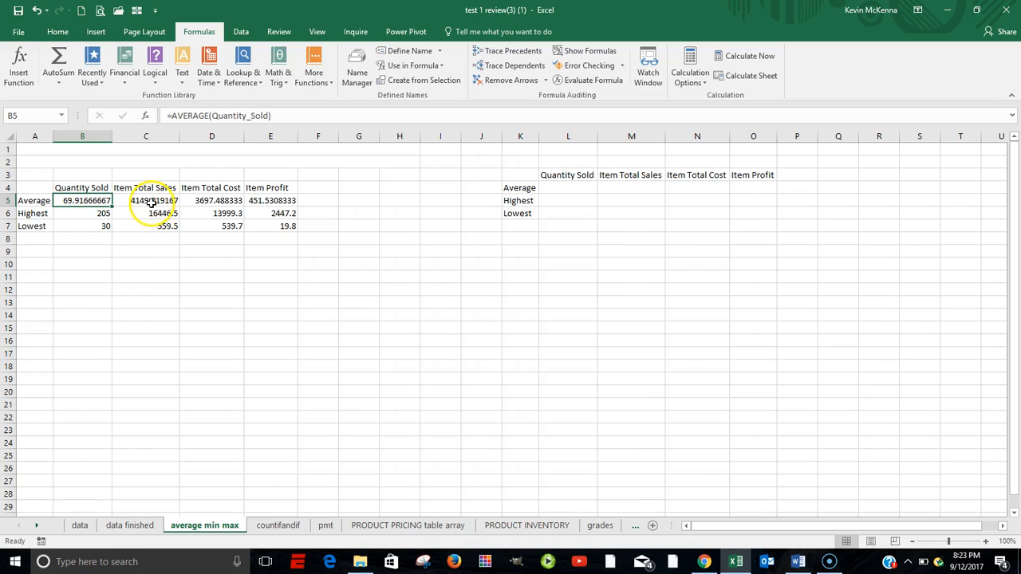
# - Apply the dollar Accounting number format to the sales, cost and profit results in C5:E7
pyautogui.moveTo(145, 201); pyautogui.dragTo(269, 231)
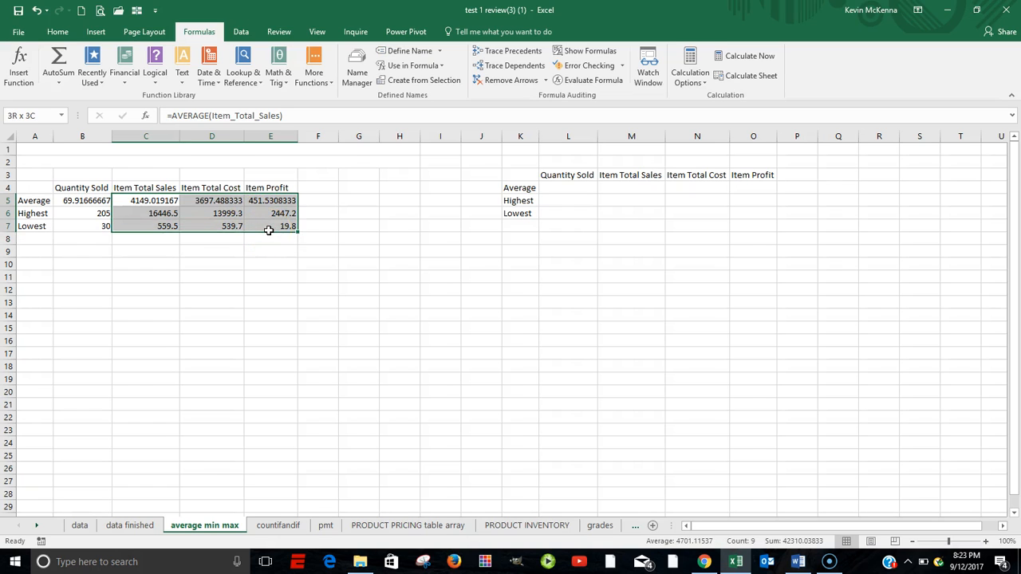
pyautogui.click(55, 34)
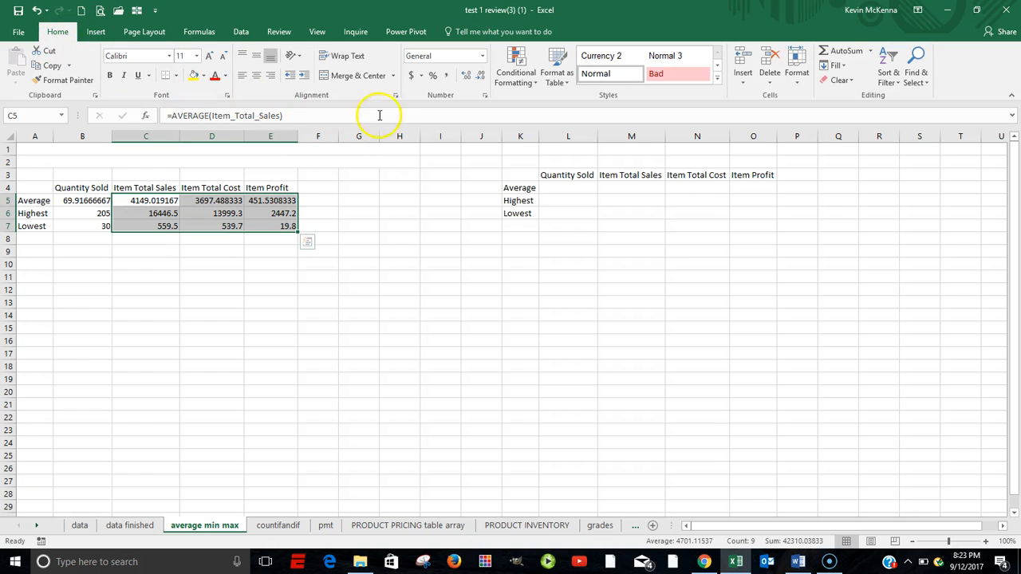
pyautogui.click(411, 75)
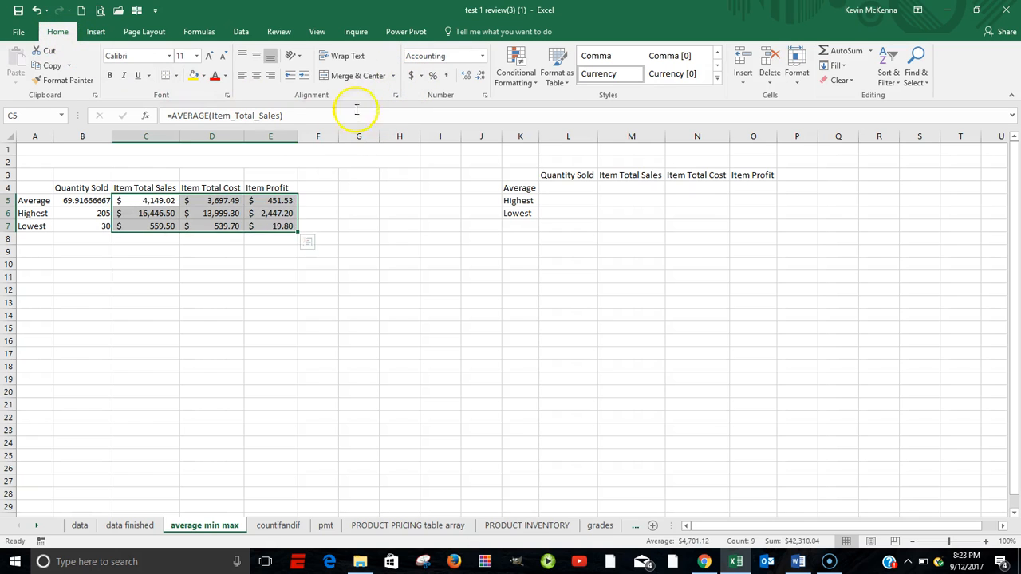
# - Format the Quantity Sold results in B5:B7 with the comma style and no decimal places
pyautogui.moveTo(76, 201); pyautogui.dragTo(81, 226)
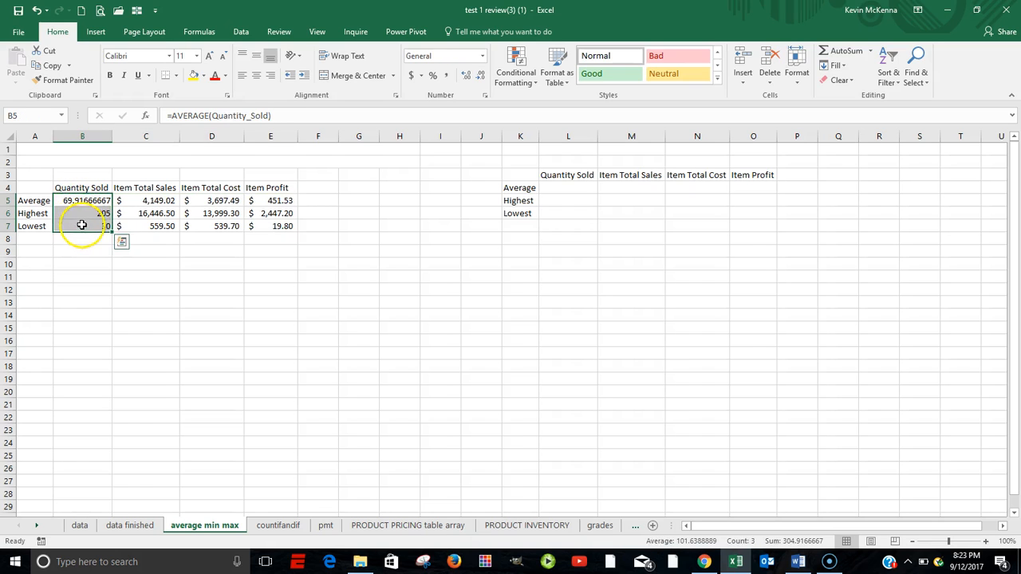
pyautogui.click(448, 76)
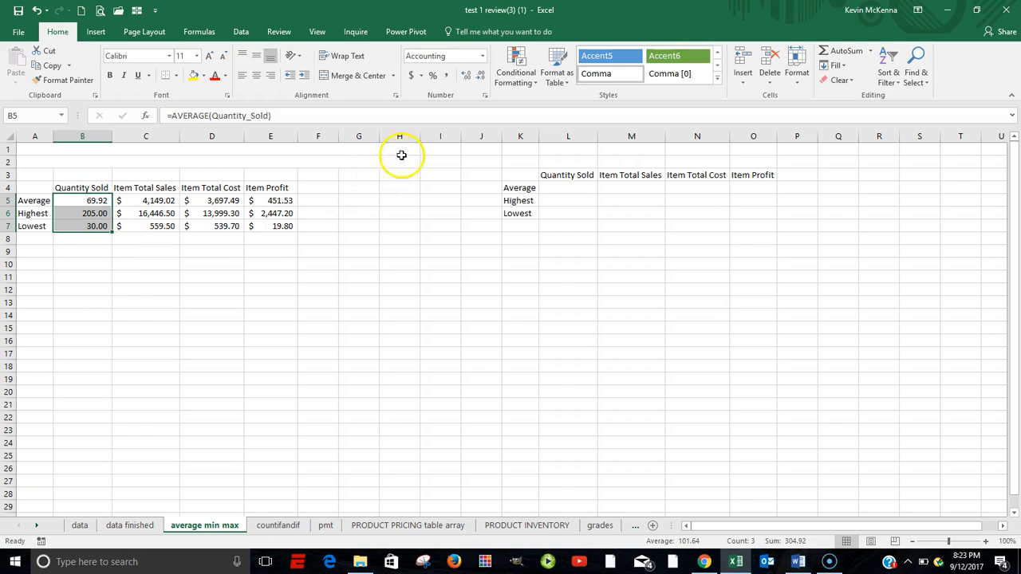
pyautogui.click(481, 76)
pyautogui.click(481, 76)
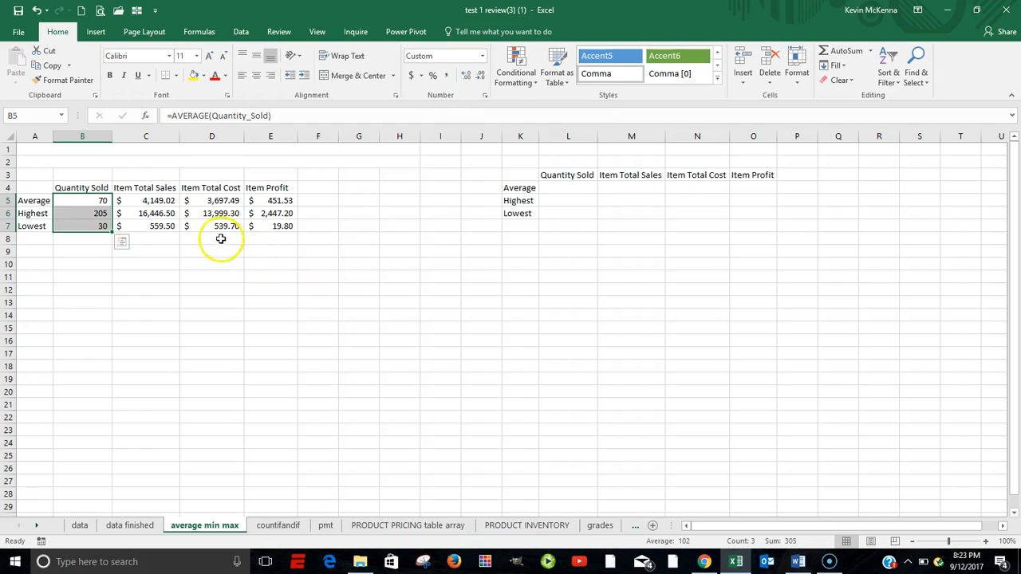
# - Review the average, highest and lowest formulas in each column of the summary table, B5:E7
pyautogui.click(89, 201)
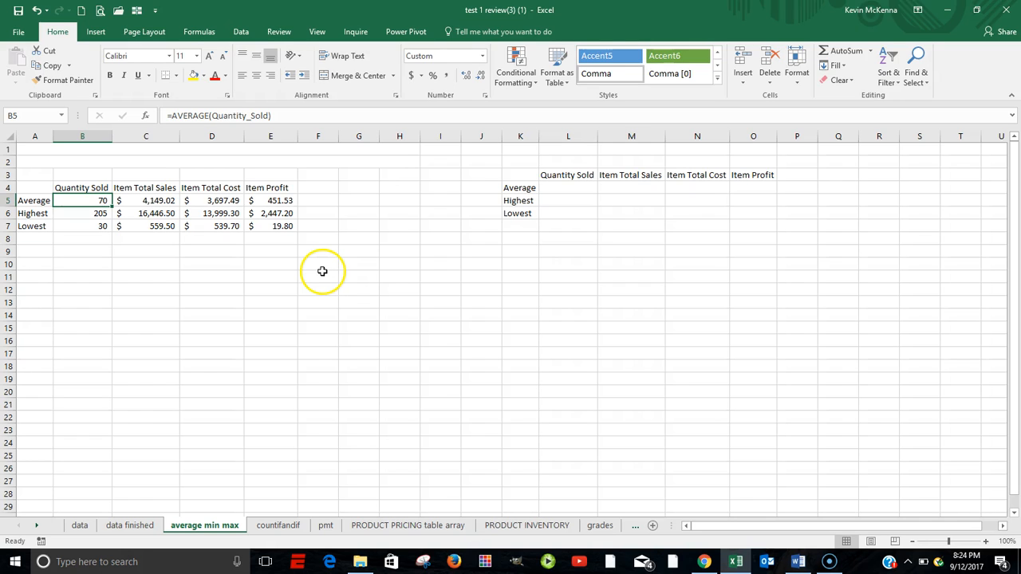
pyautogui.press('Down')
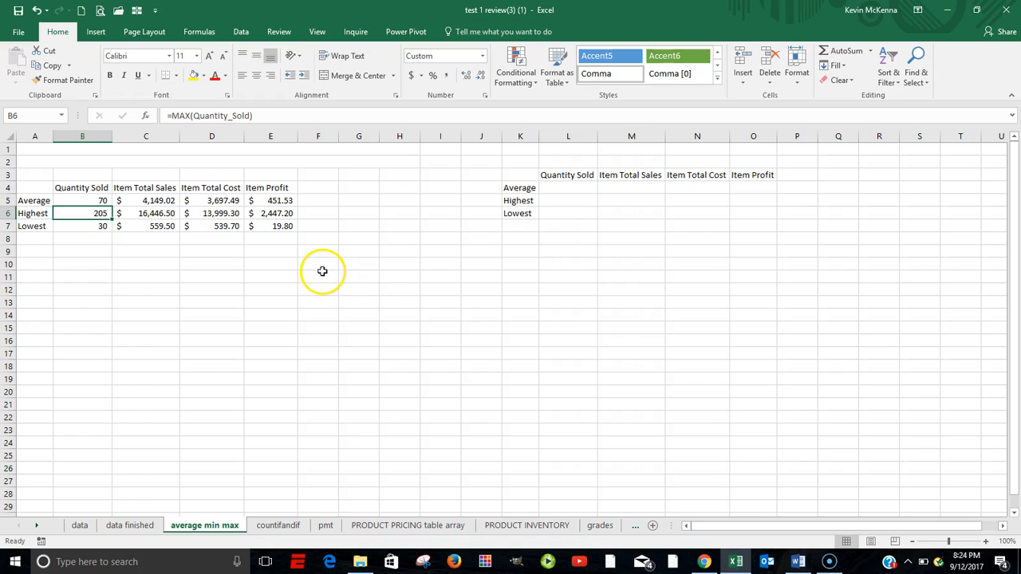
pyautogui.press('Down')
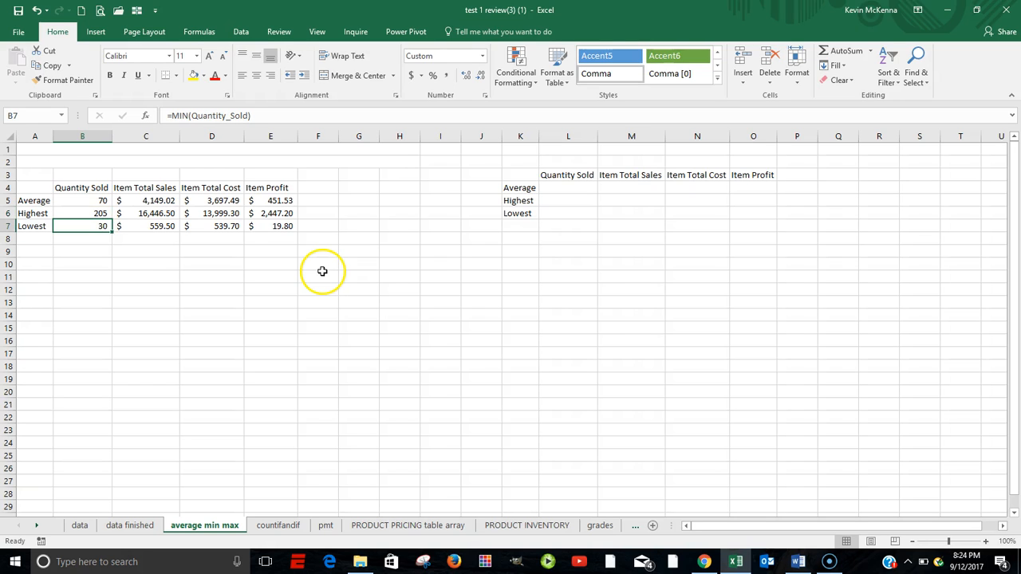
pyautogui.press('Up')
pyautogui.press('Up')
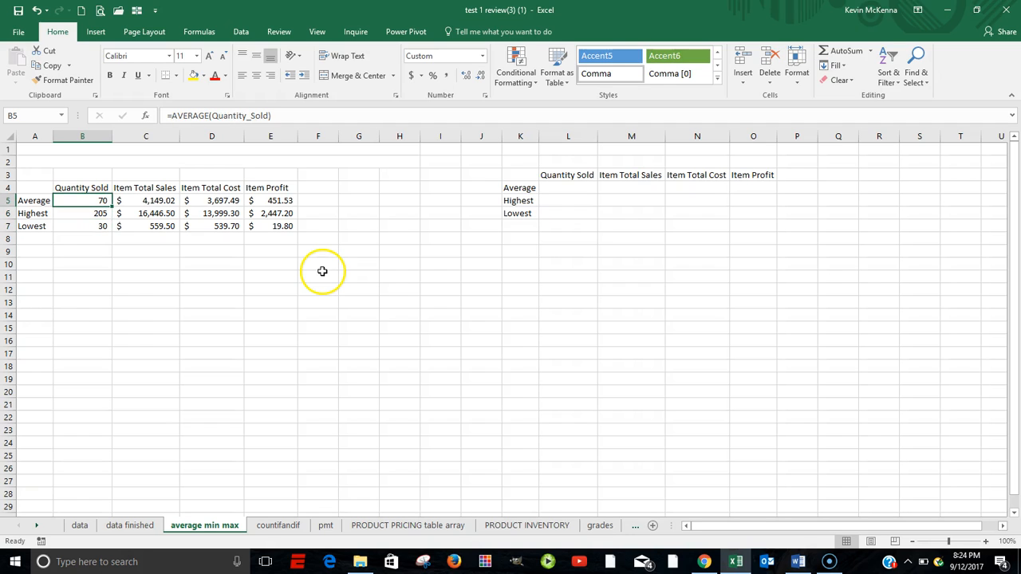
pyautogui.press('Right')
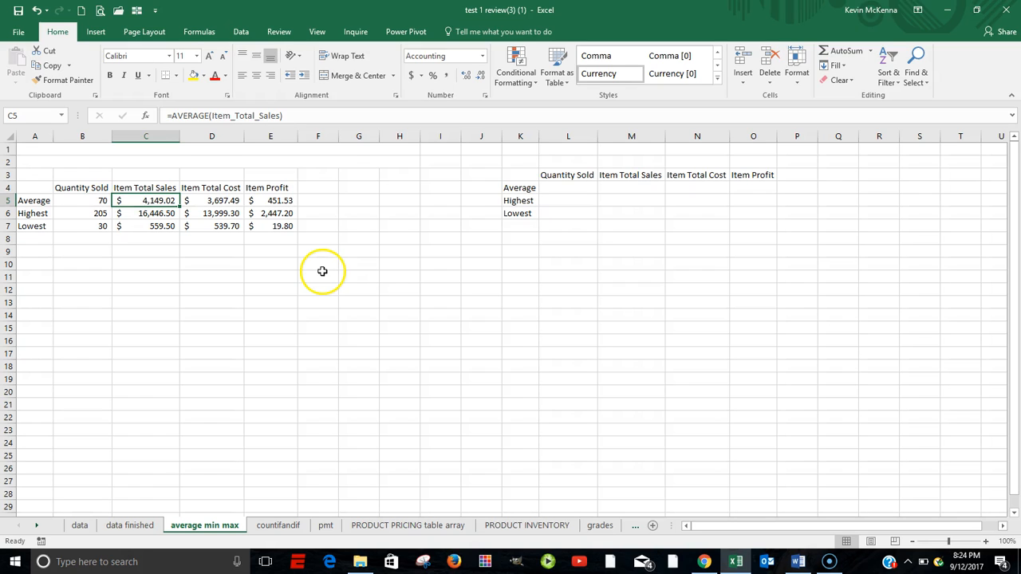
pyautogui.press('Down')
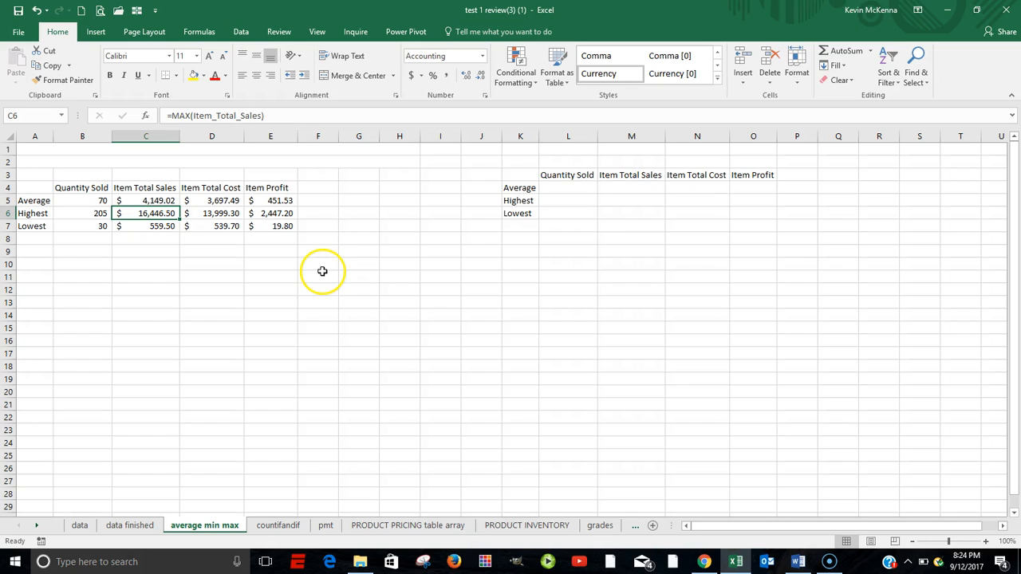
pyautogui.press('Down')
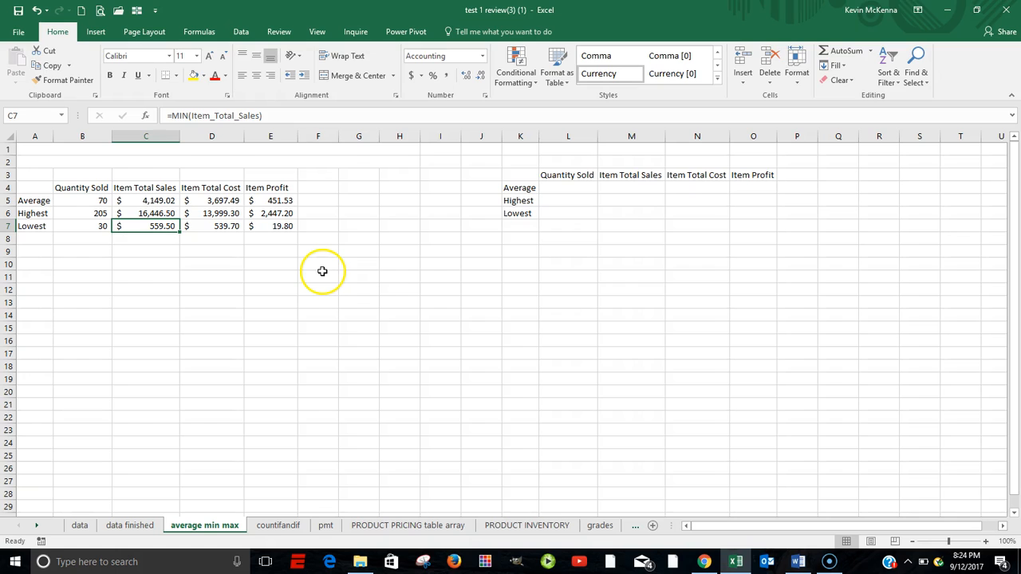
pyautogui.press('Up')
pyautogui.press('Up')
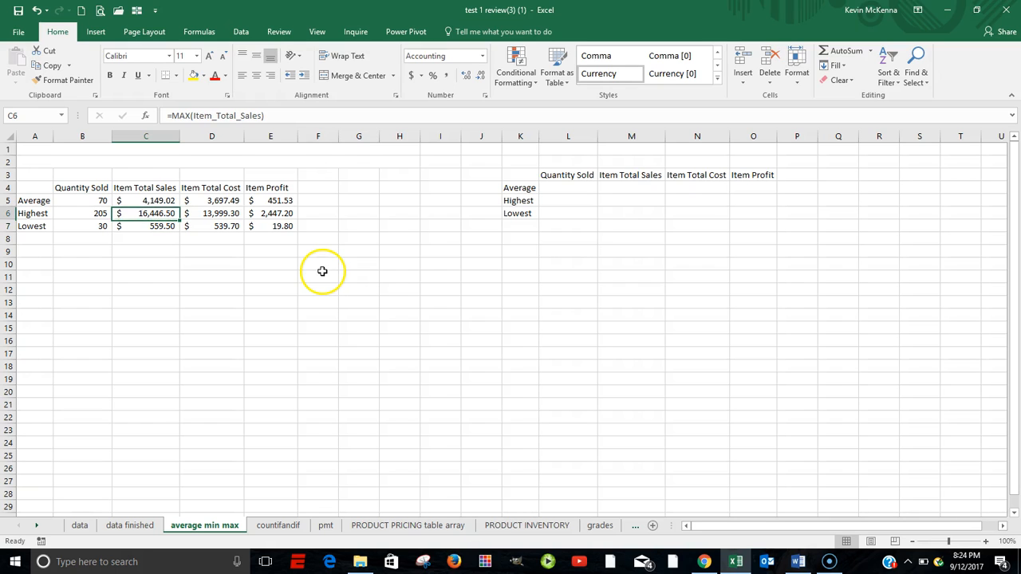
pyautogui.press('Right')
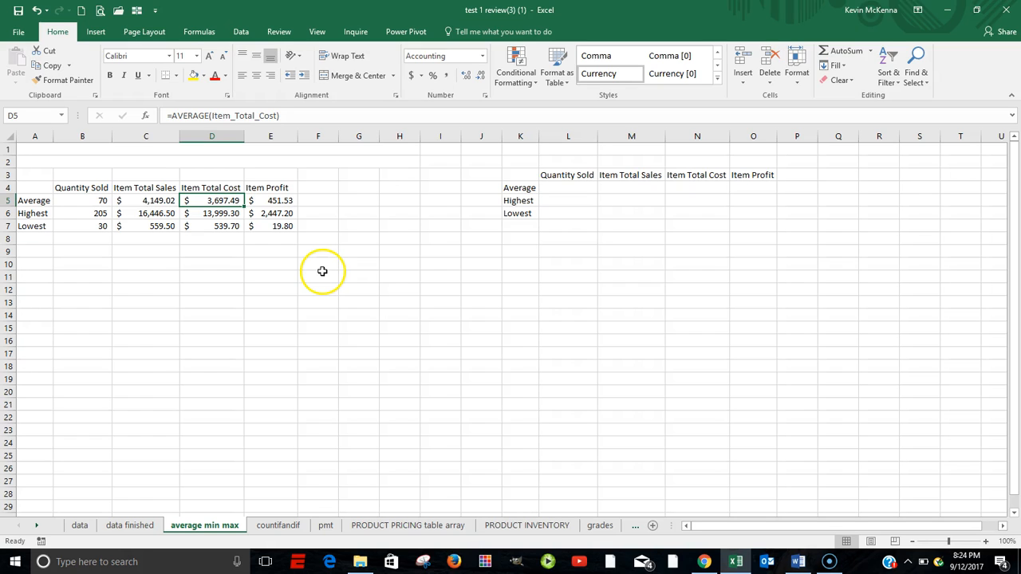
pyautogui.press('Down')
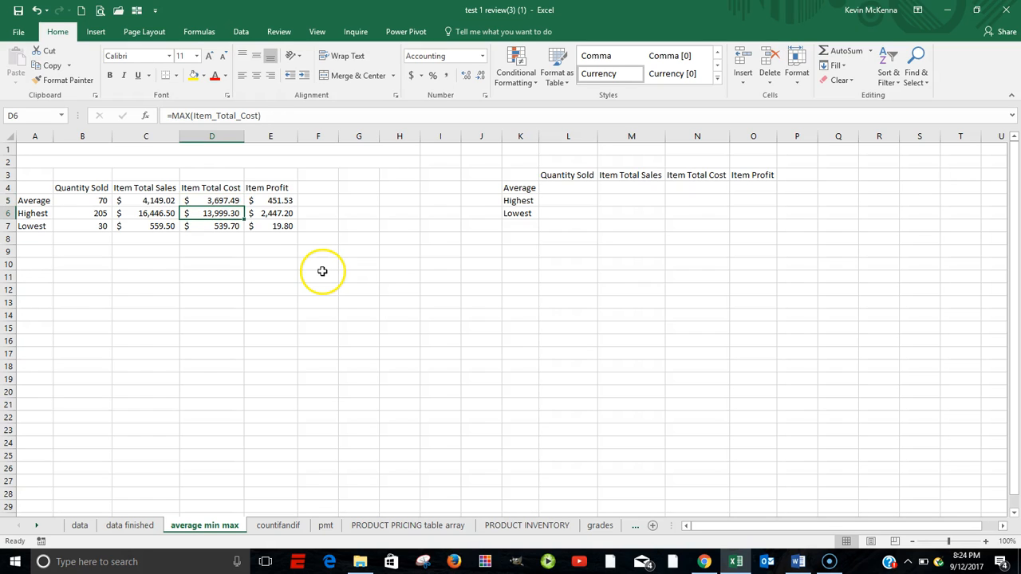
pyautogui.press('Down')
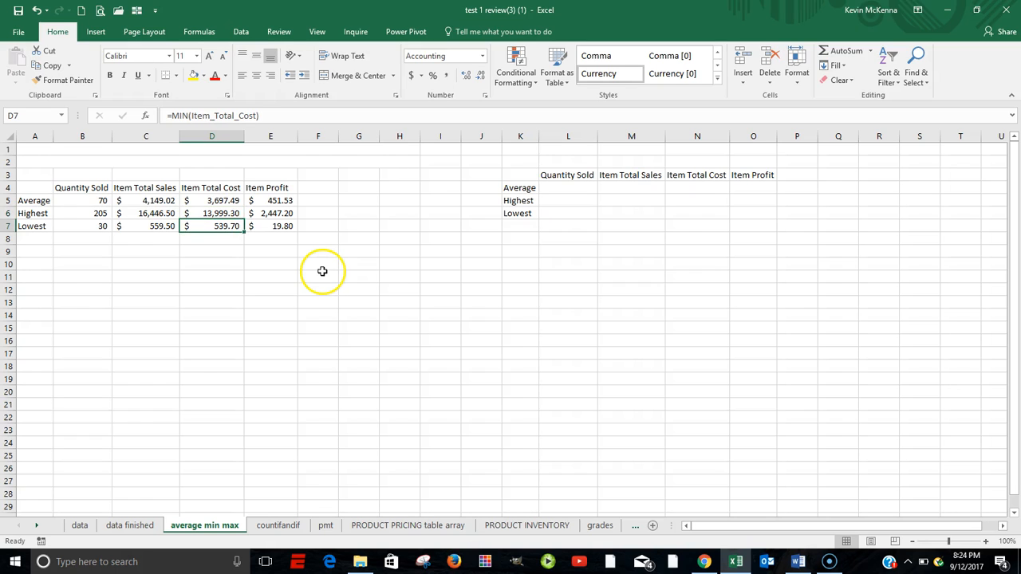
pyautogui.press('Right')
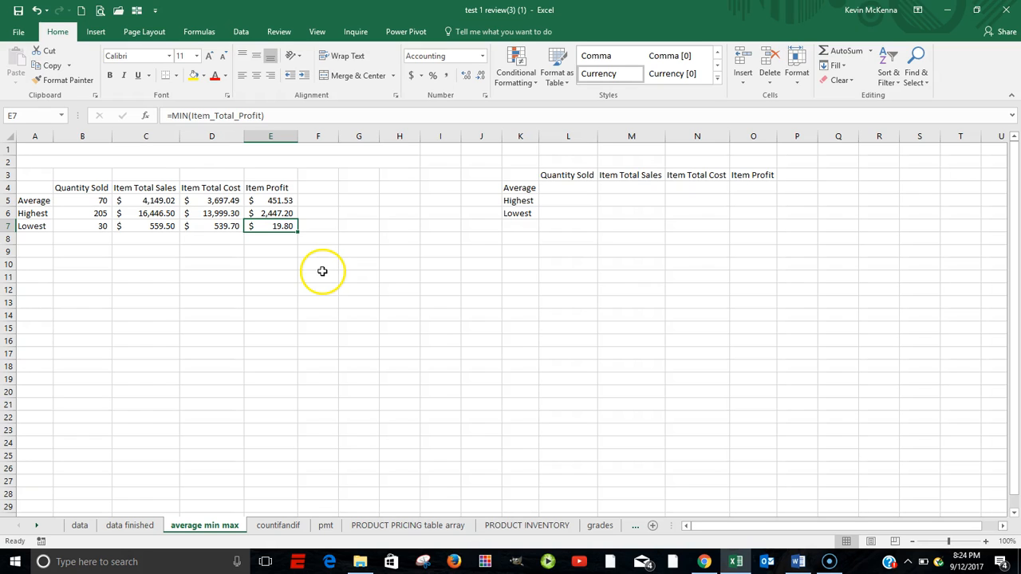
pyautogui.press('Up')
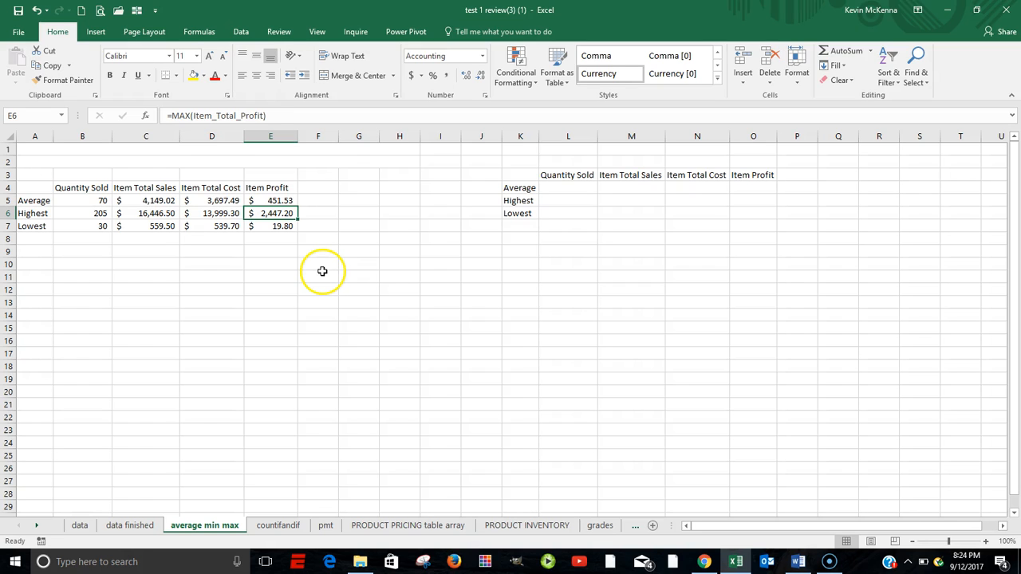
pyautogui.press('Up')
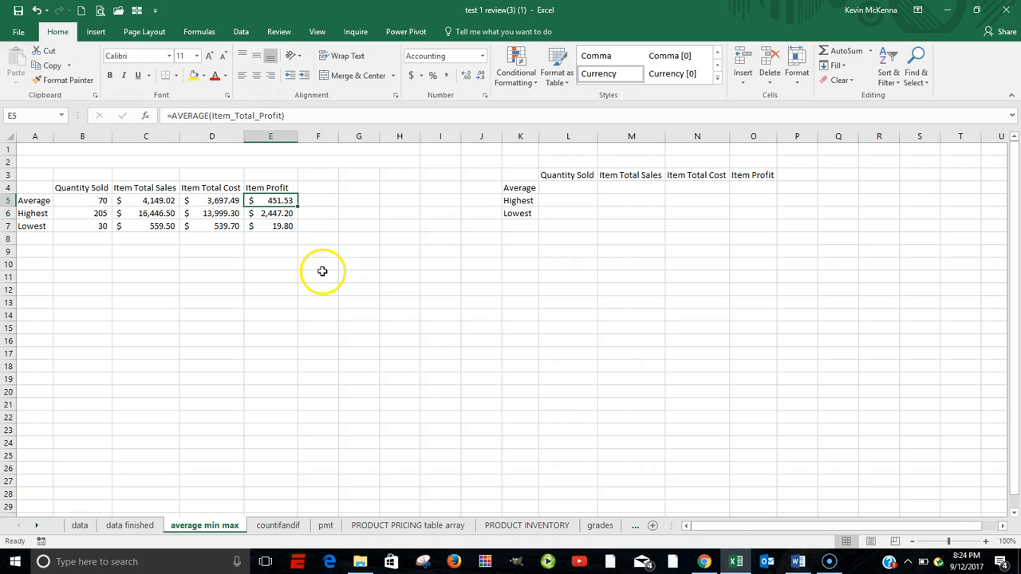